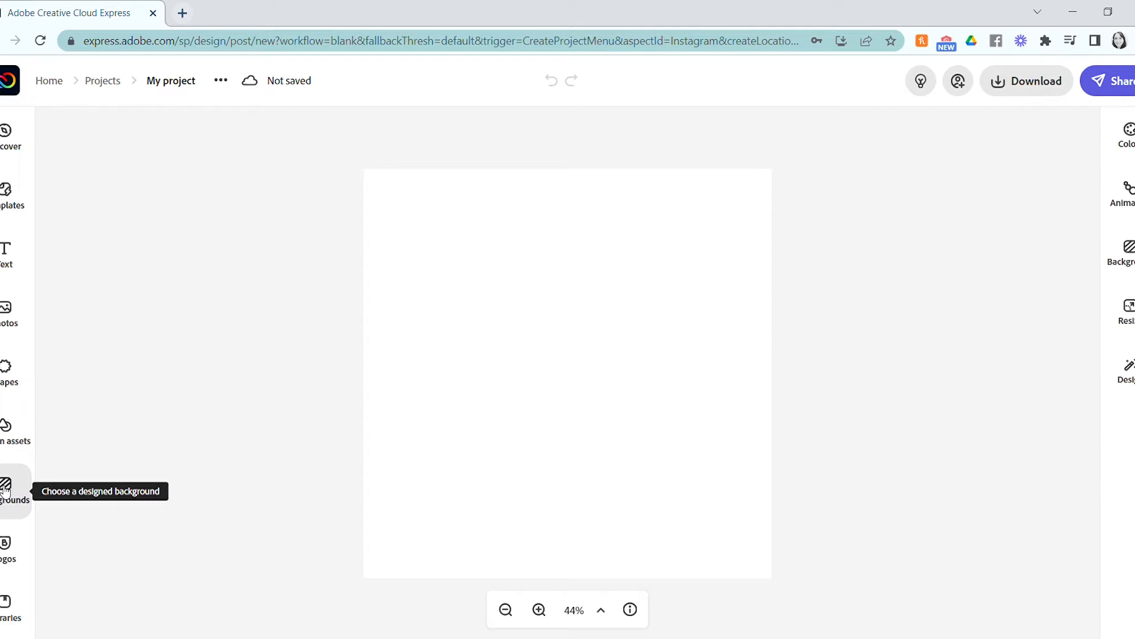
Browse the designed backgrounds, including the Doodle category and its Squiggle collection.
left_click(5, 489)
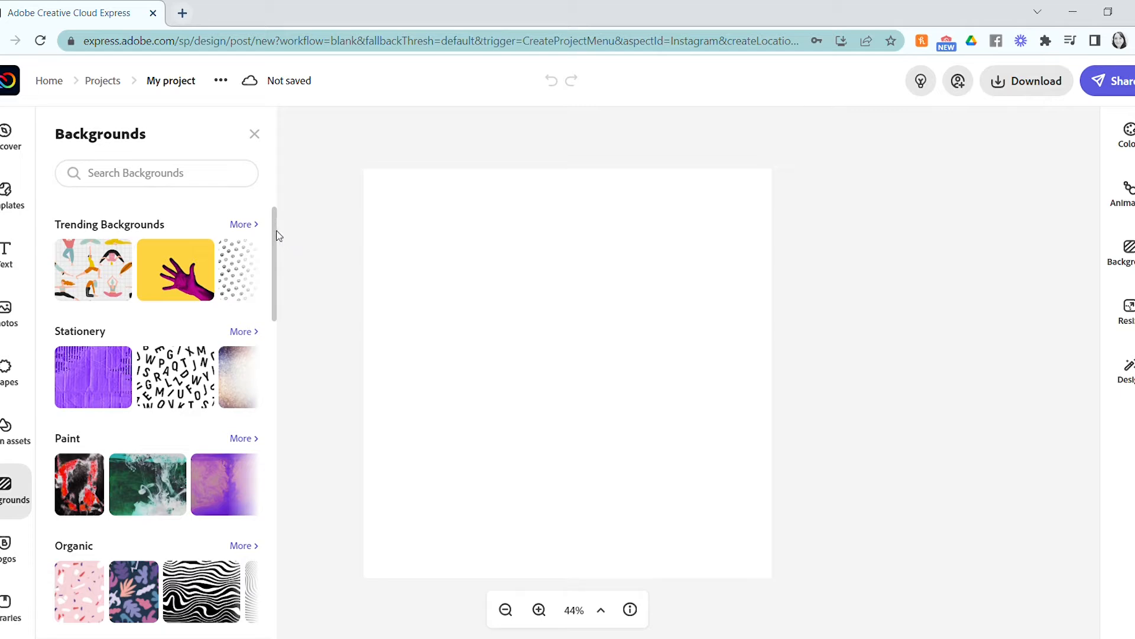
scroll(278, 235, "down", 3)
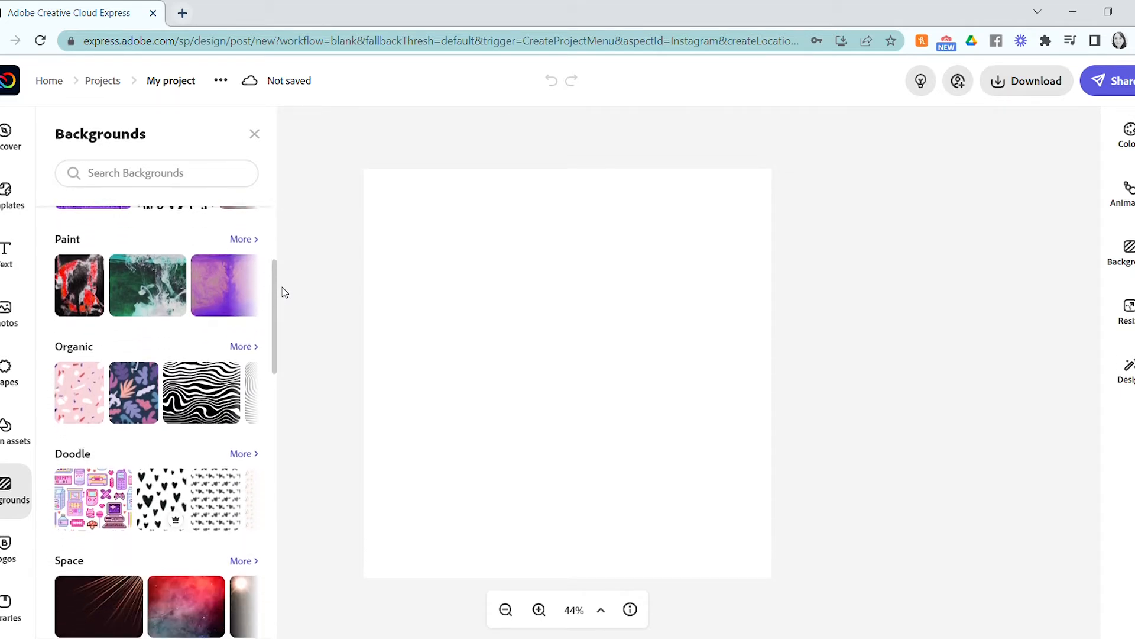
left_click_drag(282, 292, 282, 333)
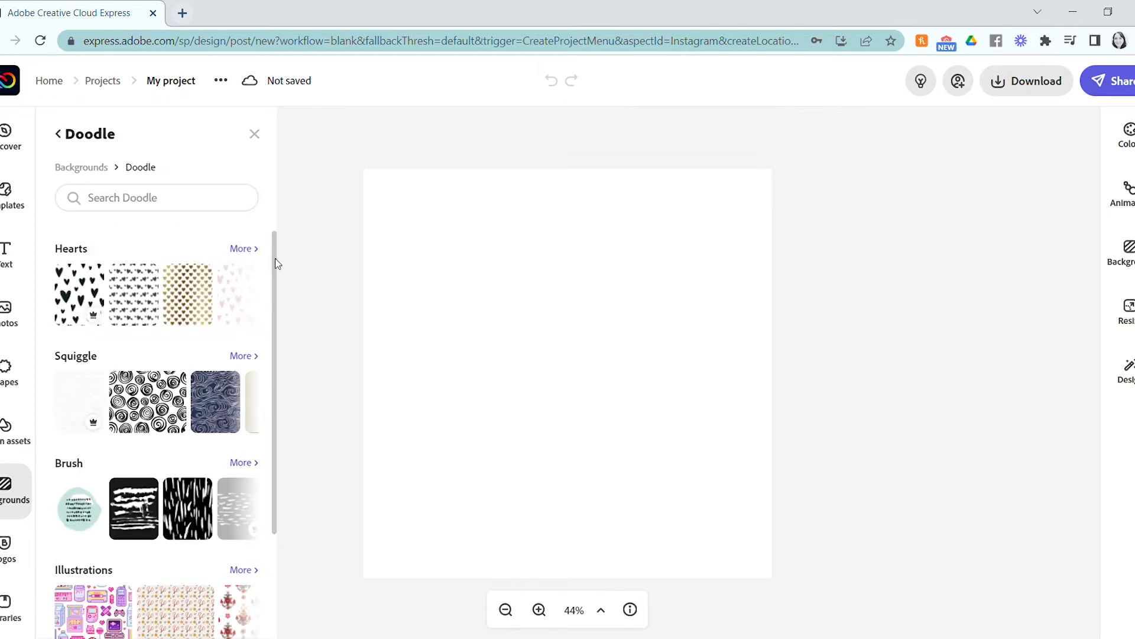
mouse_move(275, 259)
left_mouse_down()
mouse_move(286, 382)
mouse_move(281, 311)
left_mouse_up()
left_click(240, 285)
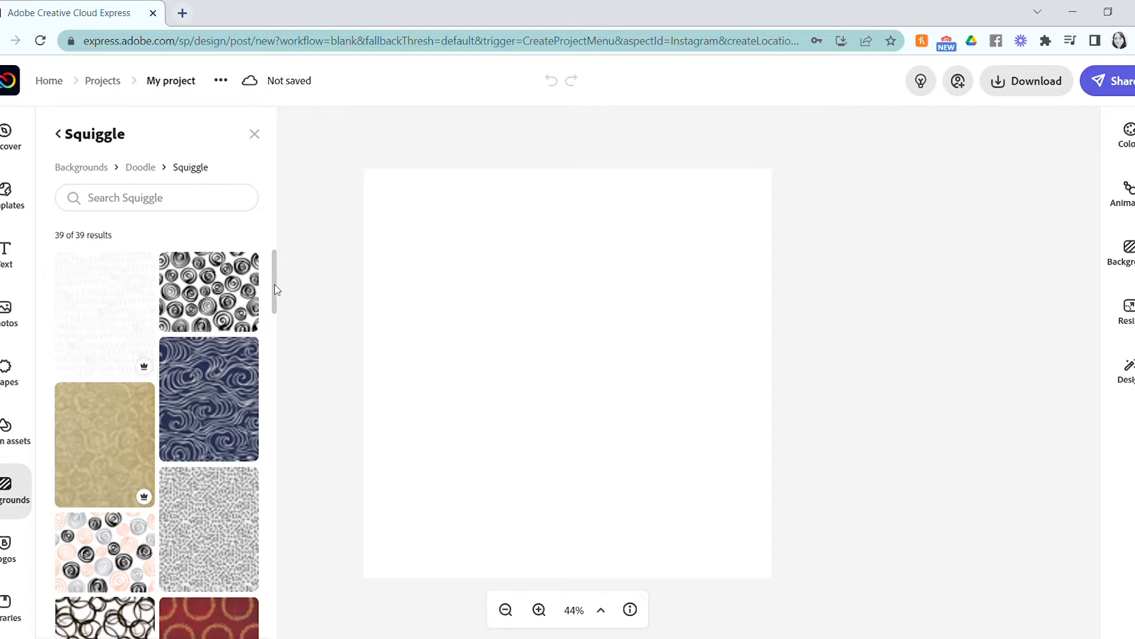
mouse_move(275, 283)
left_mouse_down()
mouse_move(293, 616)
mouse_move(312, 362)
mouse_move(305, 214)
left_mouse_up()
Search the shapes for "flower frame" and add the hexagonal branch frame from the More shapes results to the canvas.
left_click(22, 369)
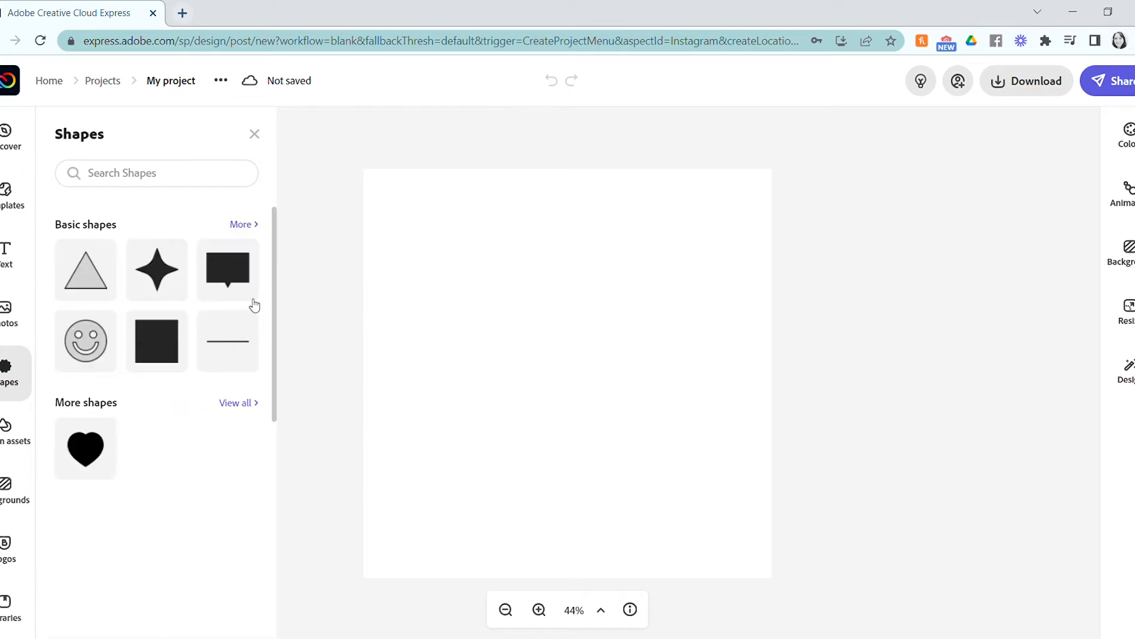
left_click(181, 173)
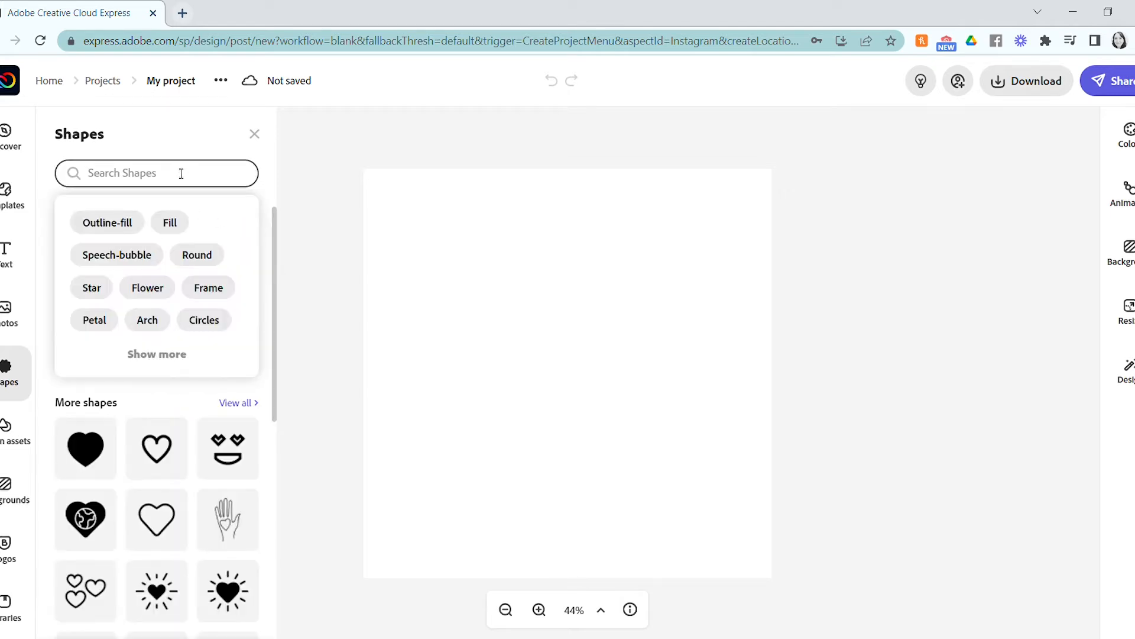
type("flower frame")
key("Return")
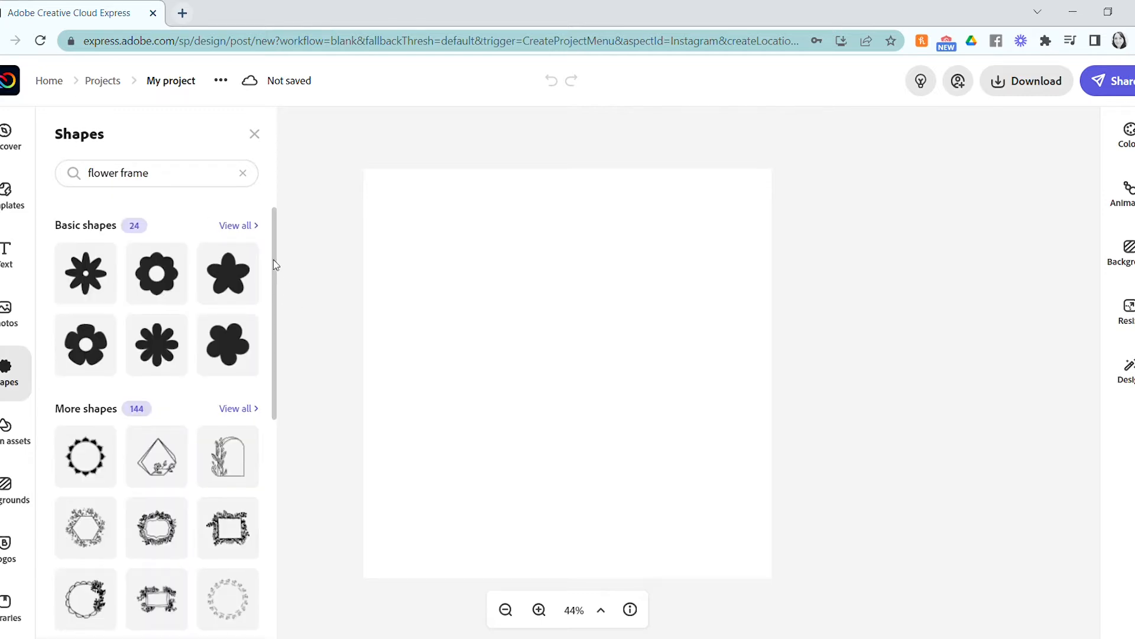
left_click_drag(274, 261, 273, 317)
left_click(237, 301)
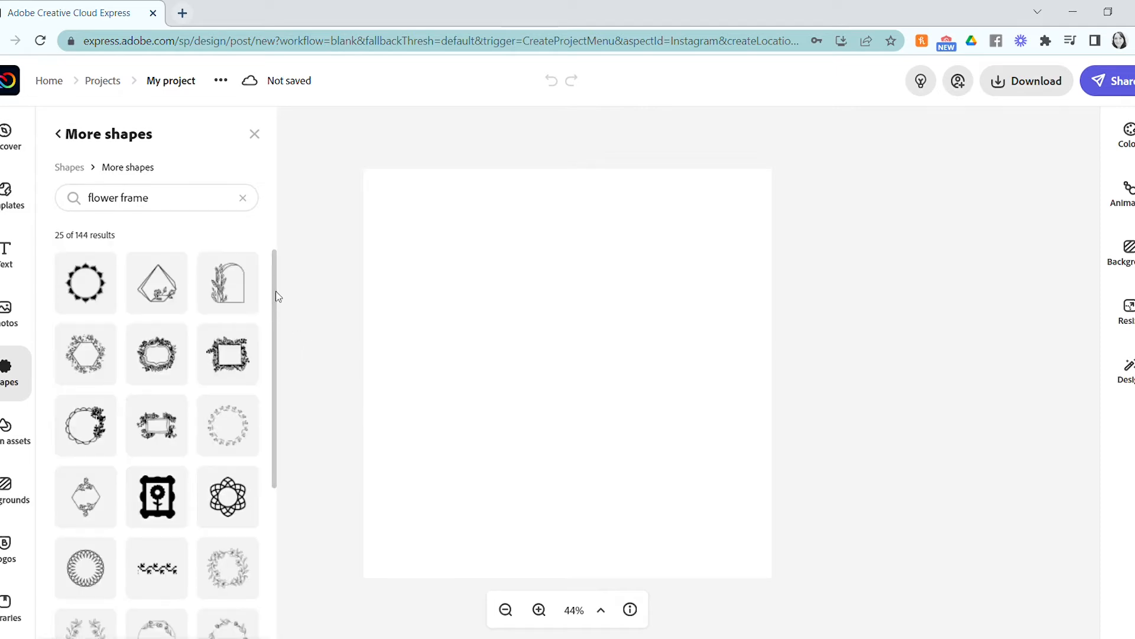
left_click_drag(276, 291, 276, 321)
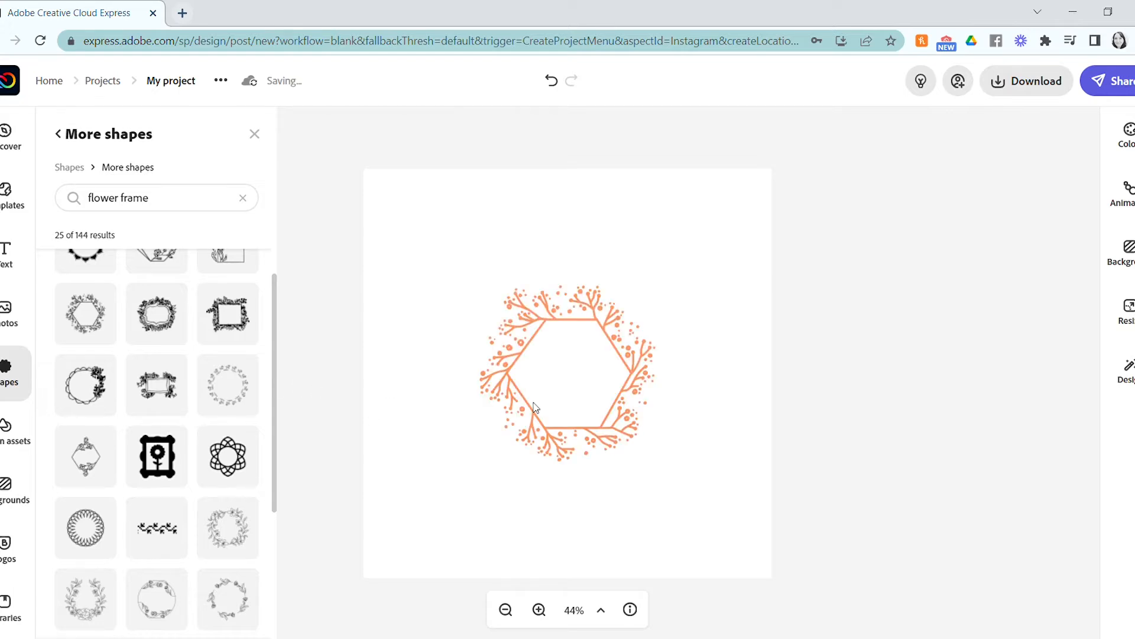
Enlarge the hexagonal branch frame and position it so that it fills the whole canvas.
left_click(566, 447)
left_click_drag(656, 465, 759, 579)
left_click_drag(687, 528, 569, 413)
left_click_drag(646, 452, 762, 597)
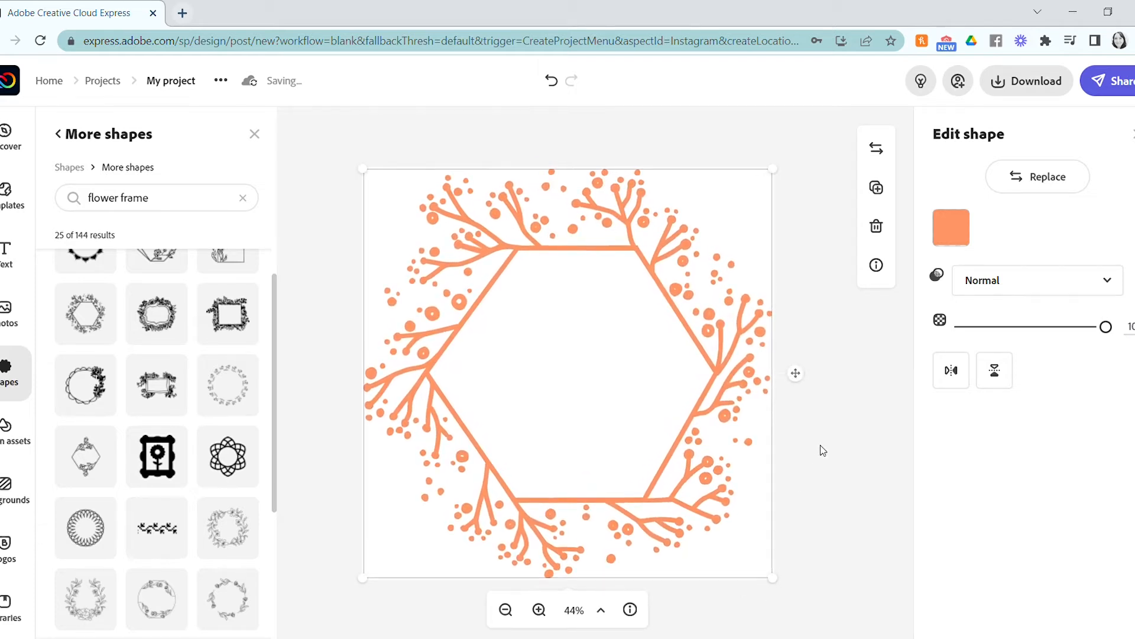
left_click(829, 435)
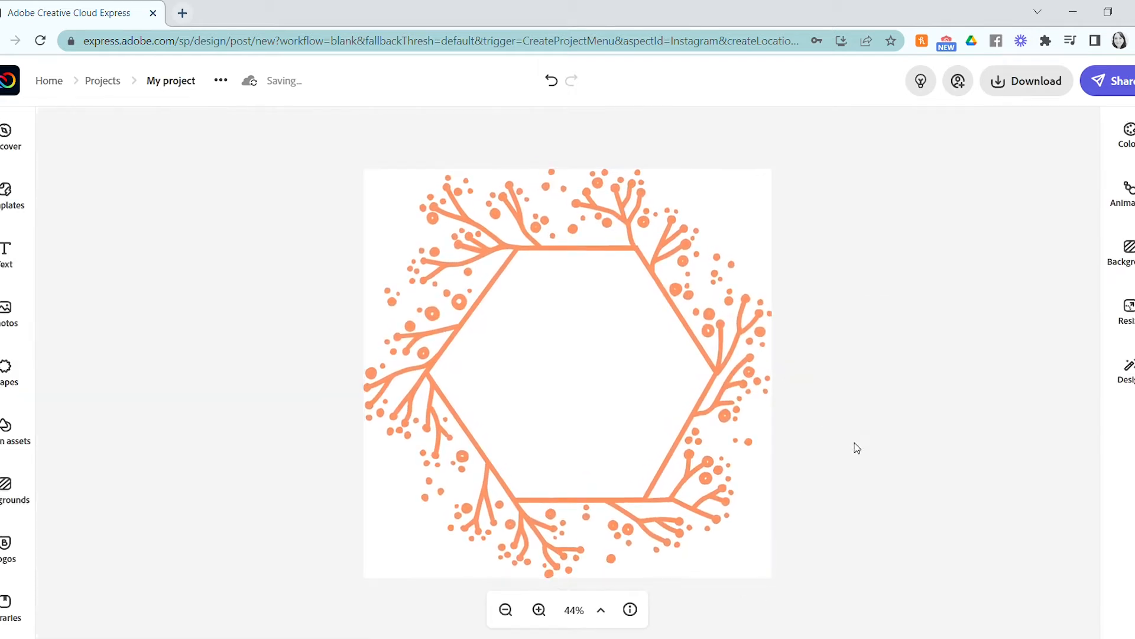
Recolour the branch frame shape to black.
left_click(690, 429)
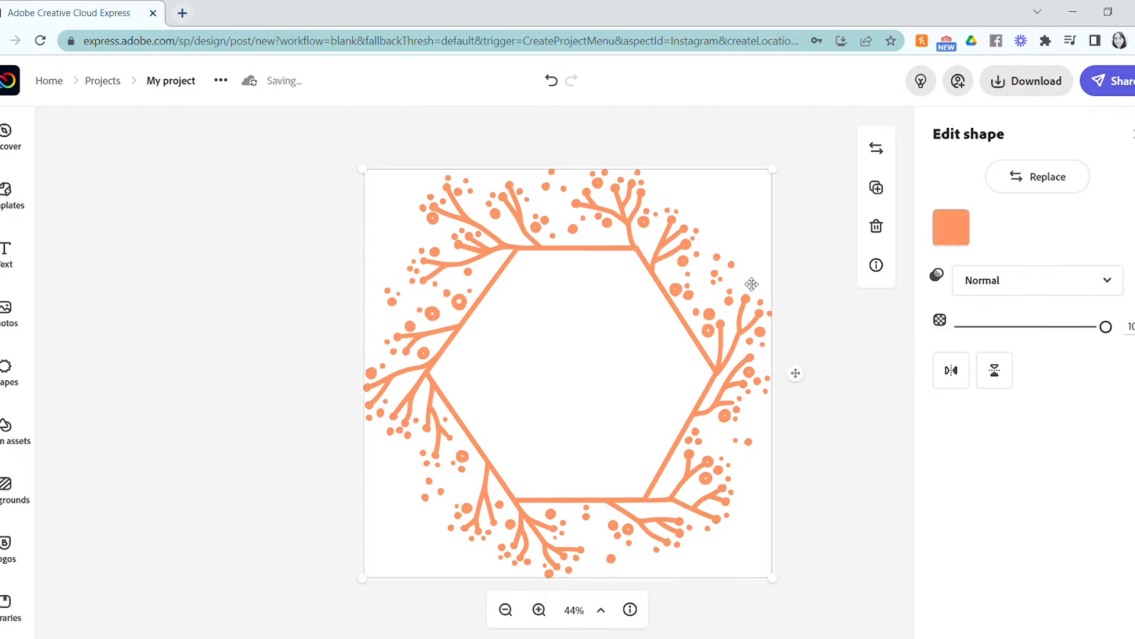
left_click(952, 227)
left_click(853, 277)
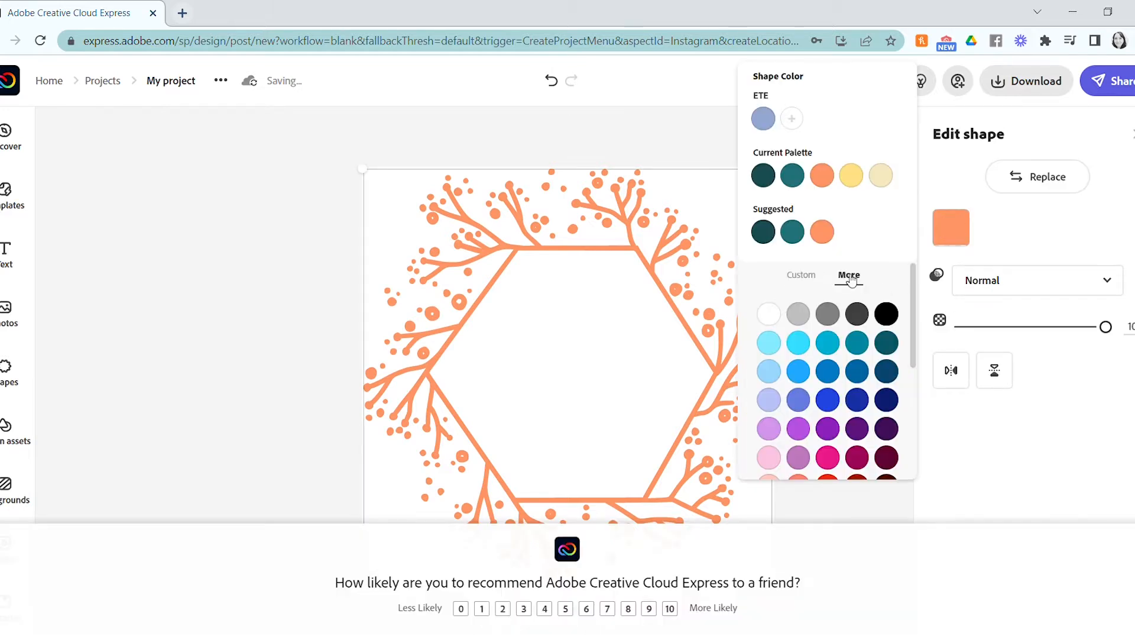
left_click(887, 315)
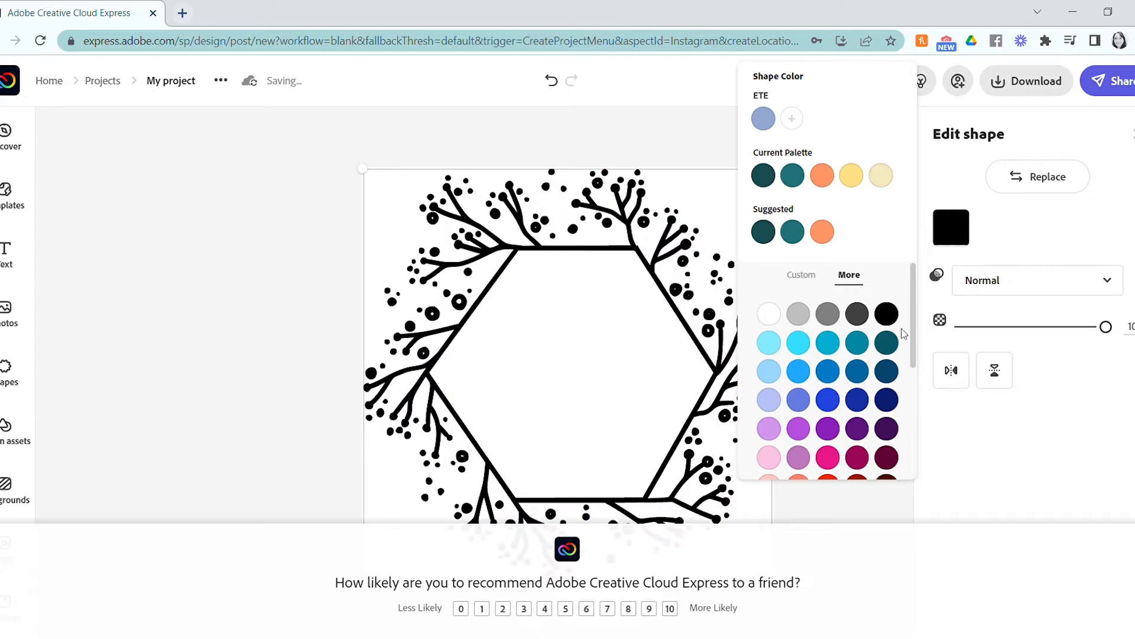
left_click(305, 285)
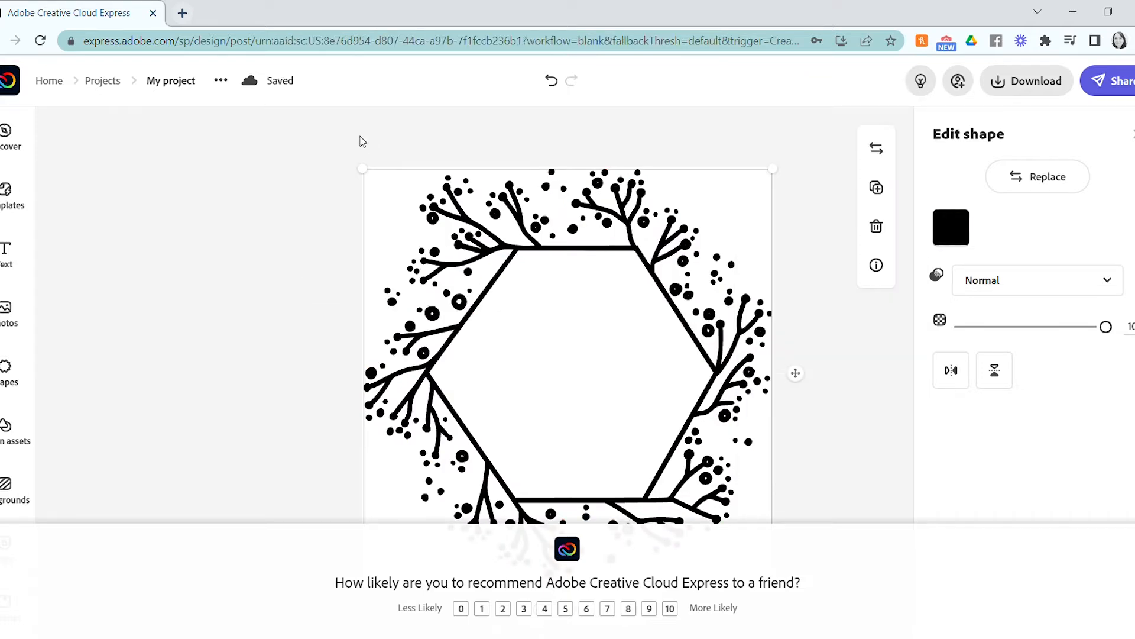
Shrink the branch frame slightly and centre it so that a small margin remains around it on the canvas.
left_click_drag(362, 170, 436, 204)
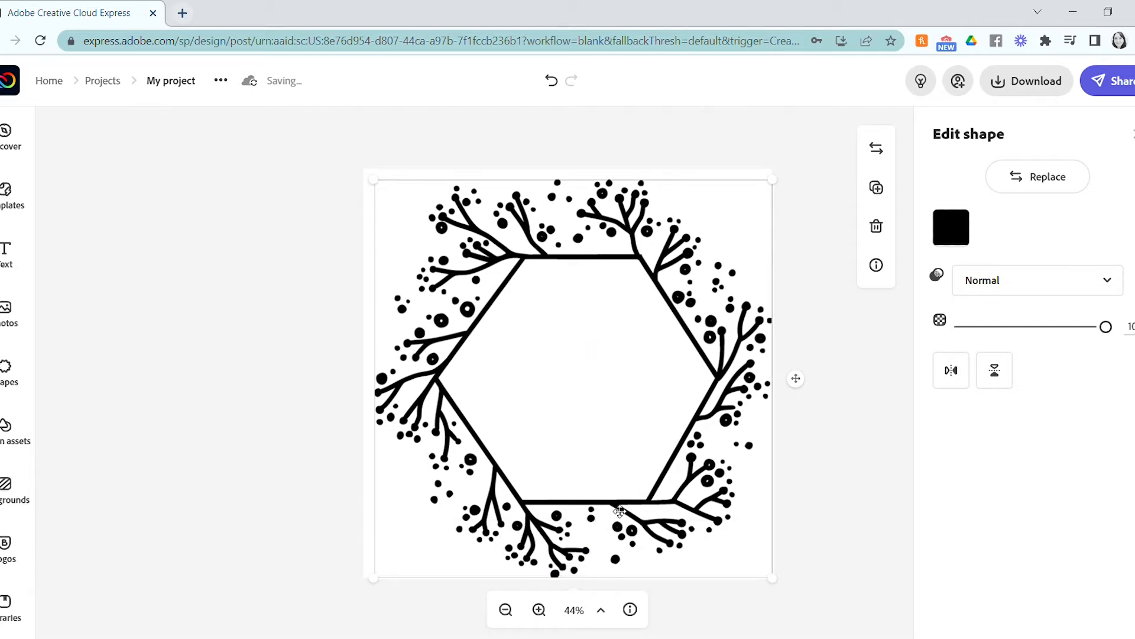
mouse_move(620, 514)
left_mouse_down()
mouse_move(610, 504)
mouse_move(628, 525)
left_mouse_up()
left_click(802, 477)
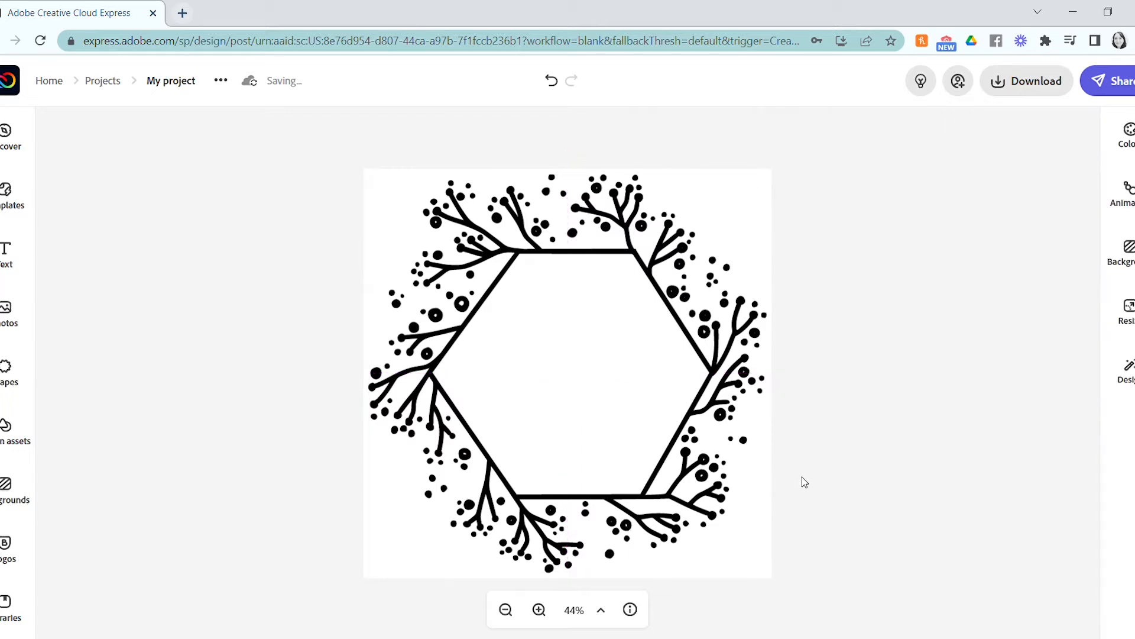
Rename the project as "Branches frame".
left_click(184, 87)
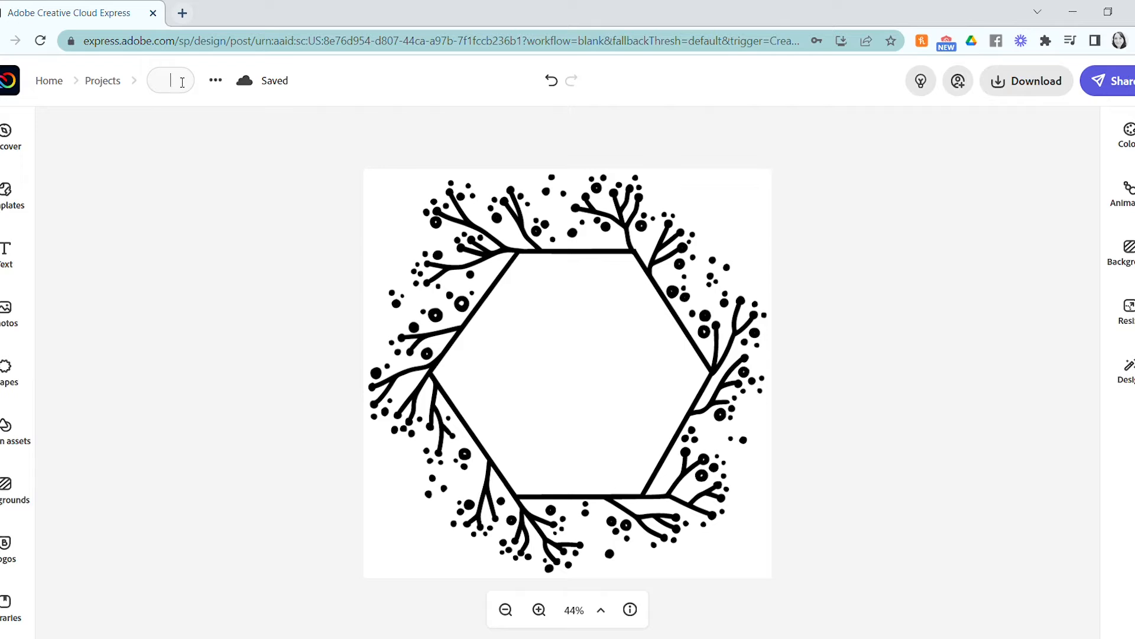
type("anches frame")
key("Return")
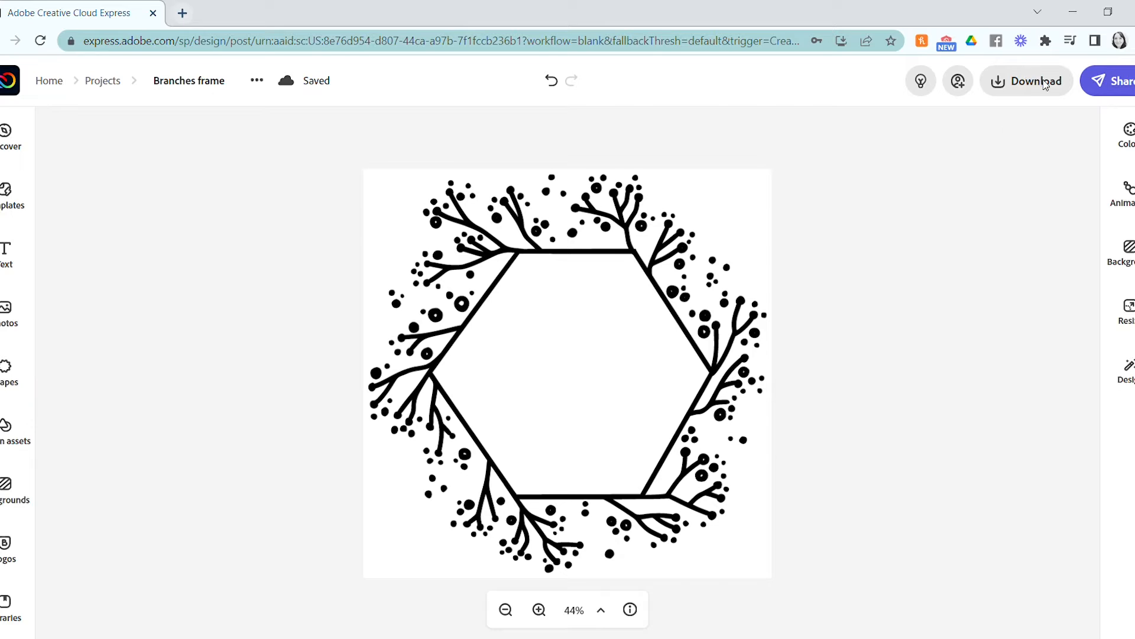
Download the frame design as a PNG with a transparent background.
left_click(1006, 86)
left_click(1005, 223)
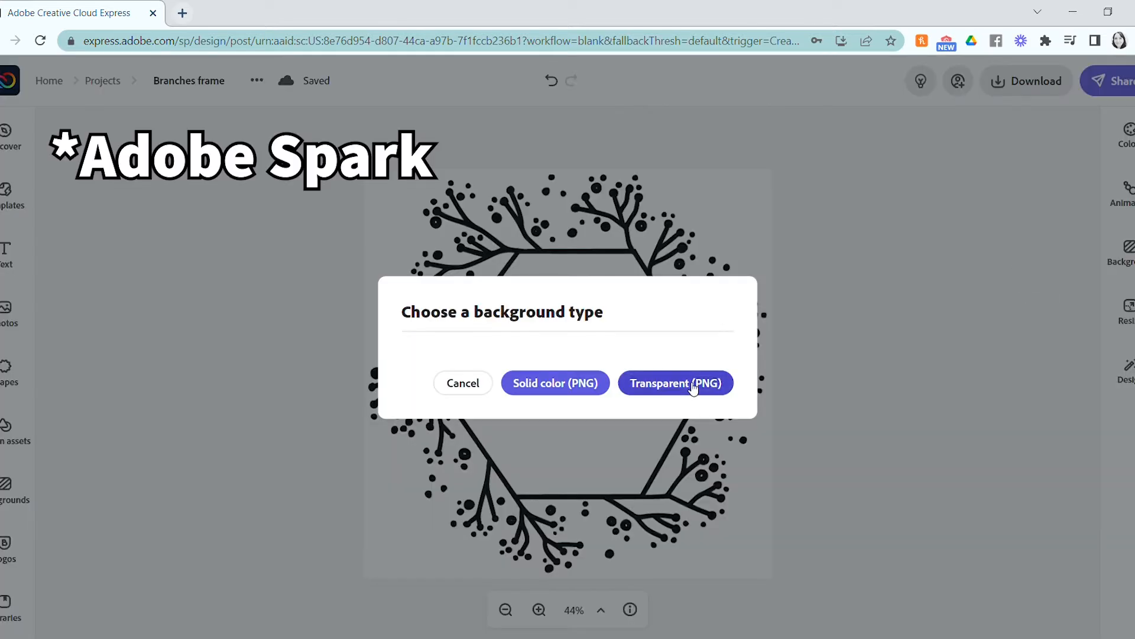
left_click(692, 385)
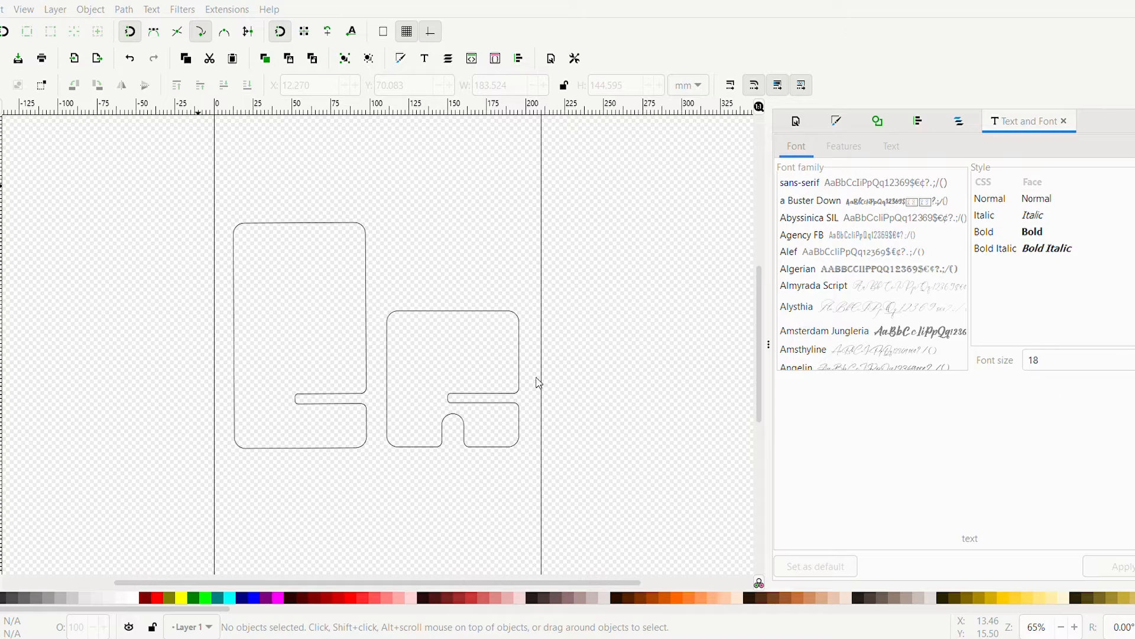
Switch to Inkscape, insert the branch frame image into the drawing and move it over the two stand outlines.
key("ctrl+v")
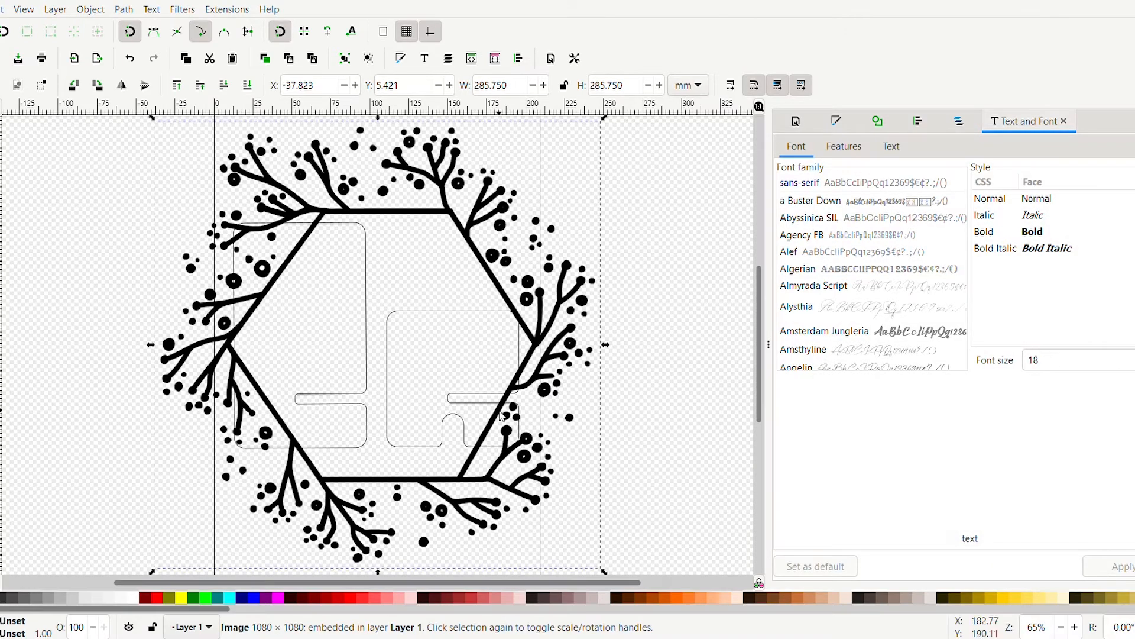
left_click_drag(587, 361, 528, 444)
left_click(639, 183)
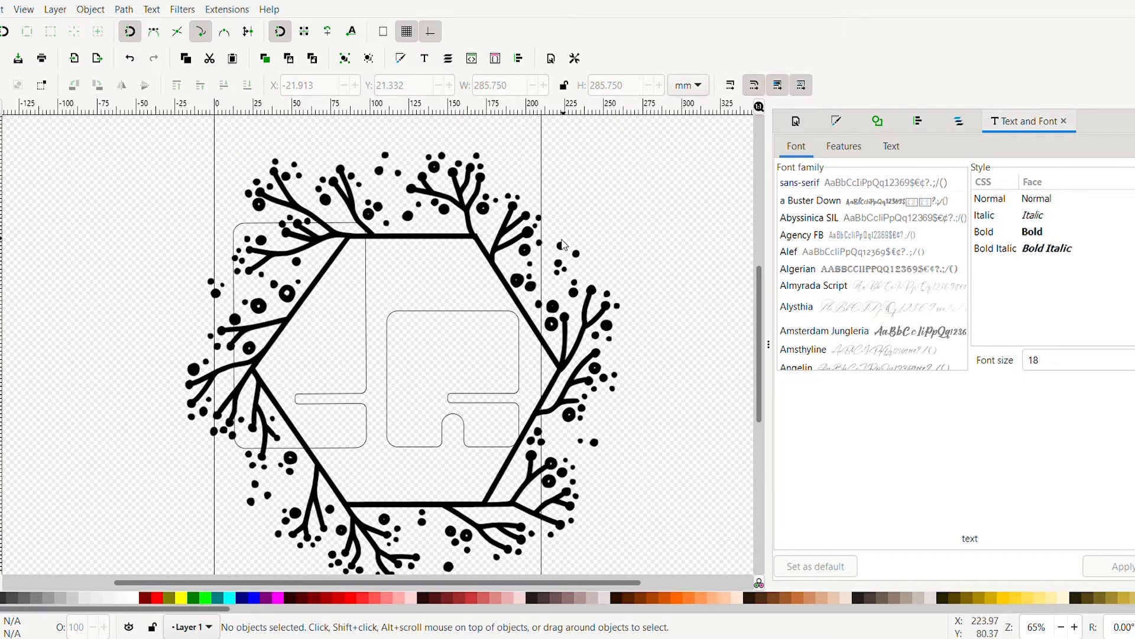
Scale the frame image down to about 99.7 mm square and place it over the taller stand outline.
key("ctrl+a")
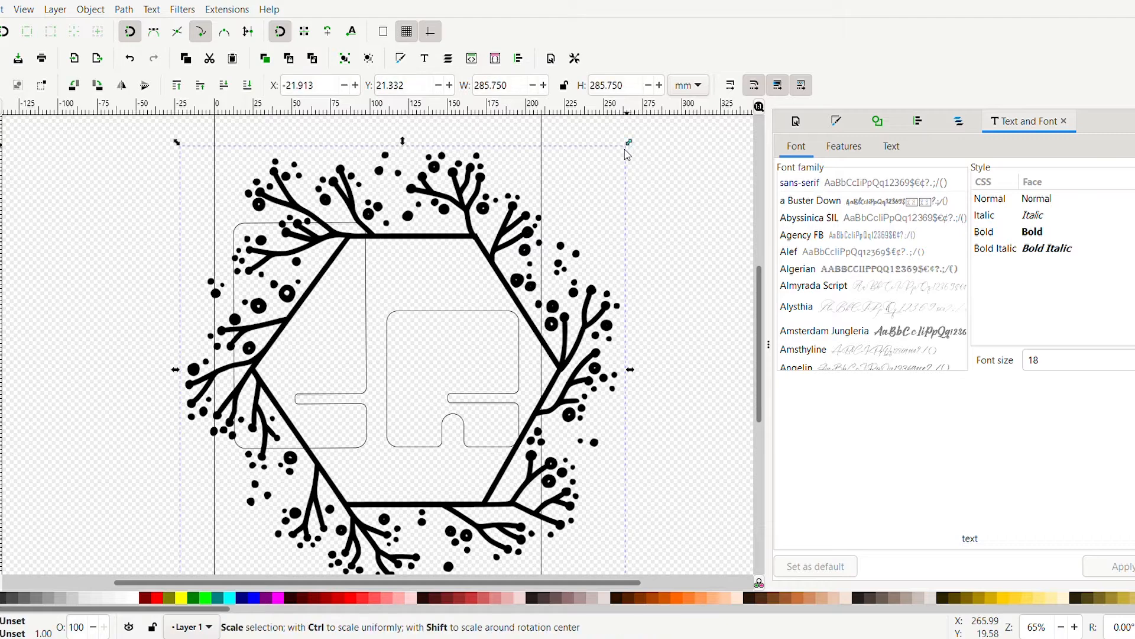
left_click_drag(630, 148, 396, 425)
left_click_drag(328, 474, 367, 309)
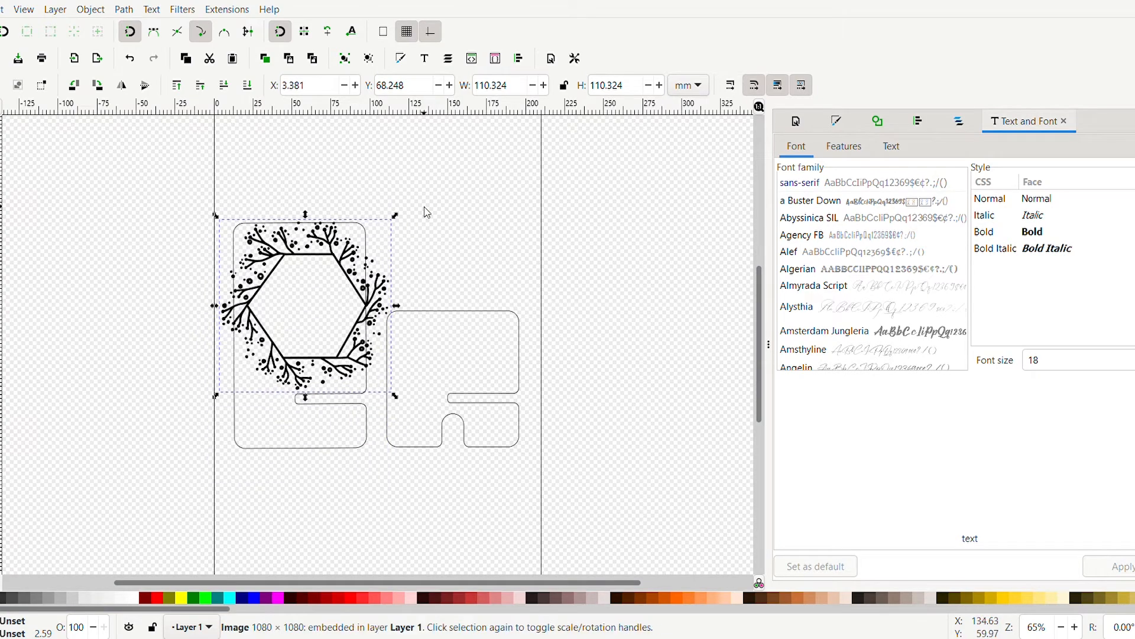
left_click_drag(393, 218, 379, 231)
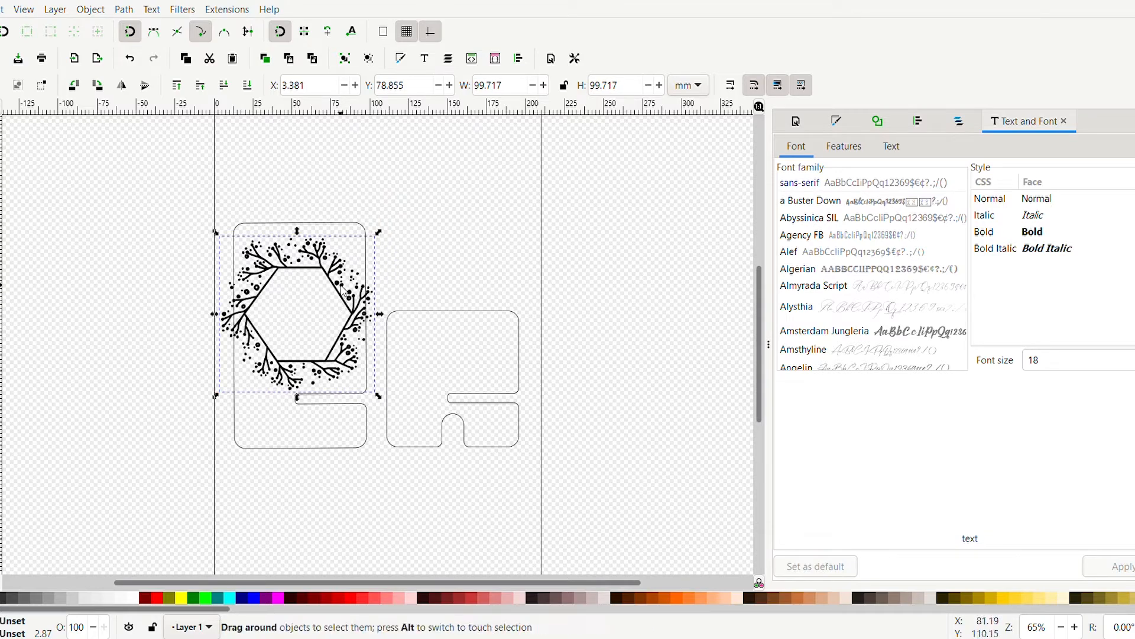
key("Escape")
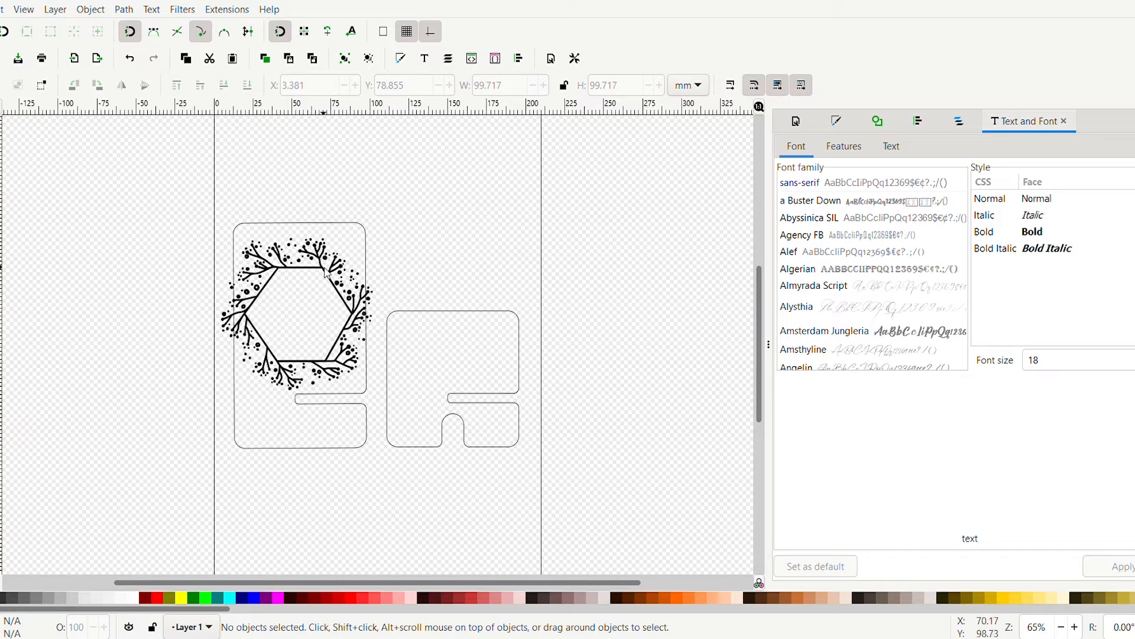
Try recolouring the frame image with palette fills such as green and blue, and set its fill to none.
left_click(325, 273)
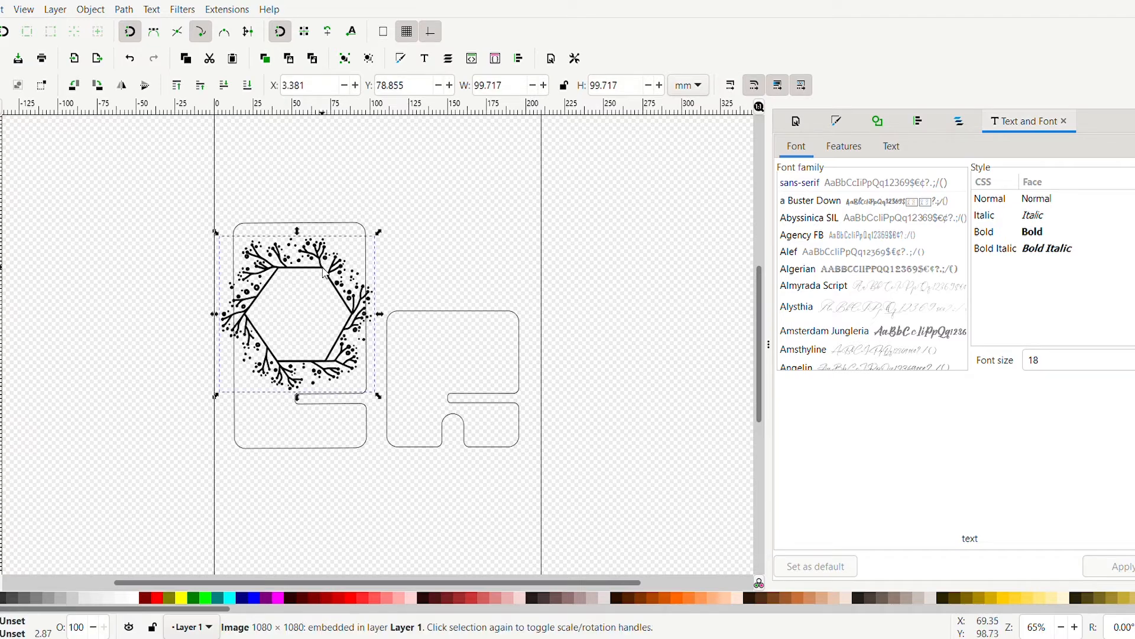
key("plus")
key("plus")
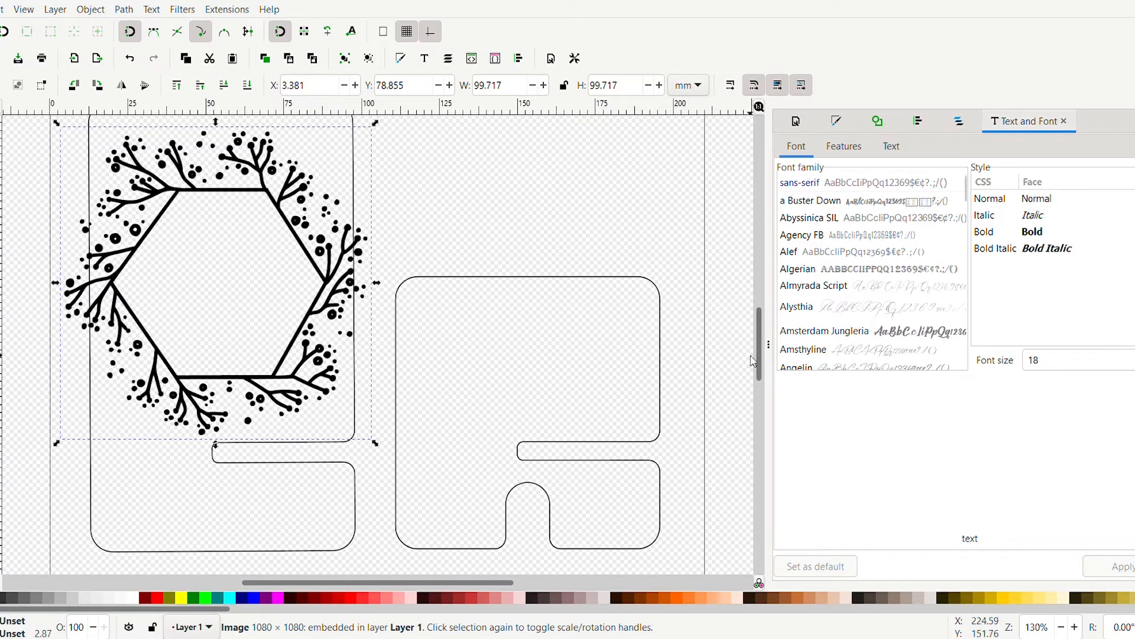
left_click_drag(759, 355, 760, 348)
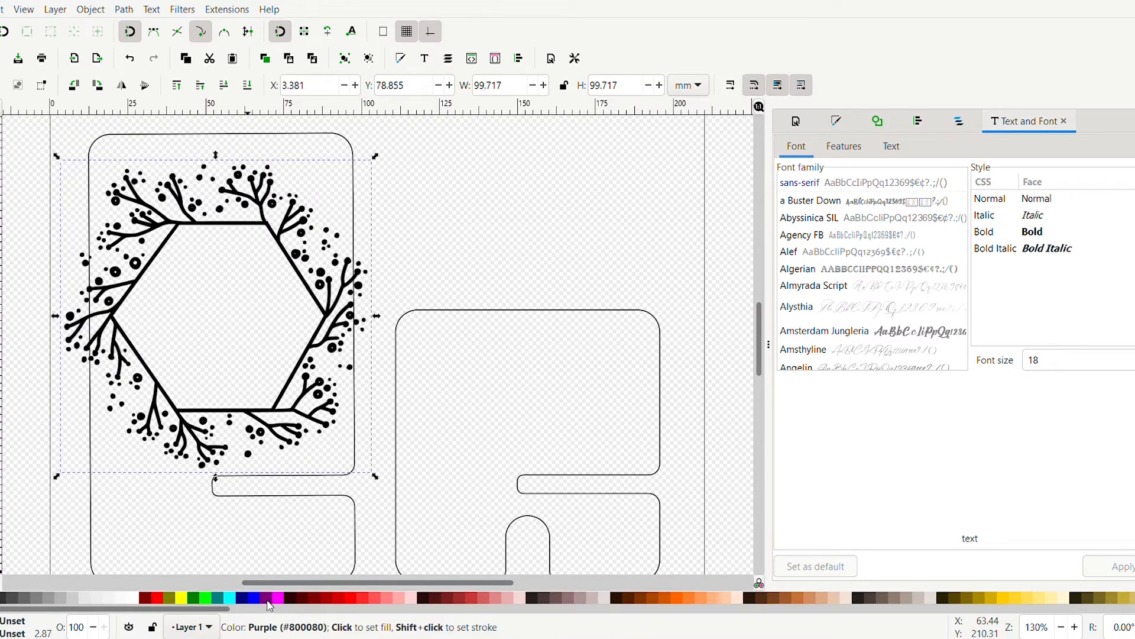
left_click(270, 600)
left_click(202, 601)
left_click(188, 601)
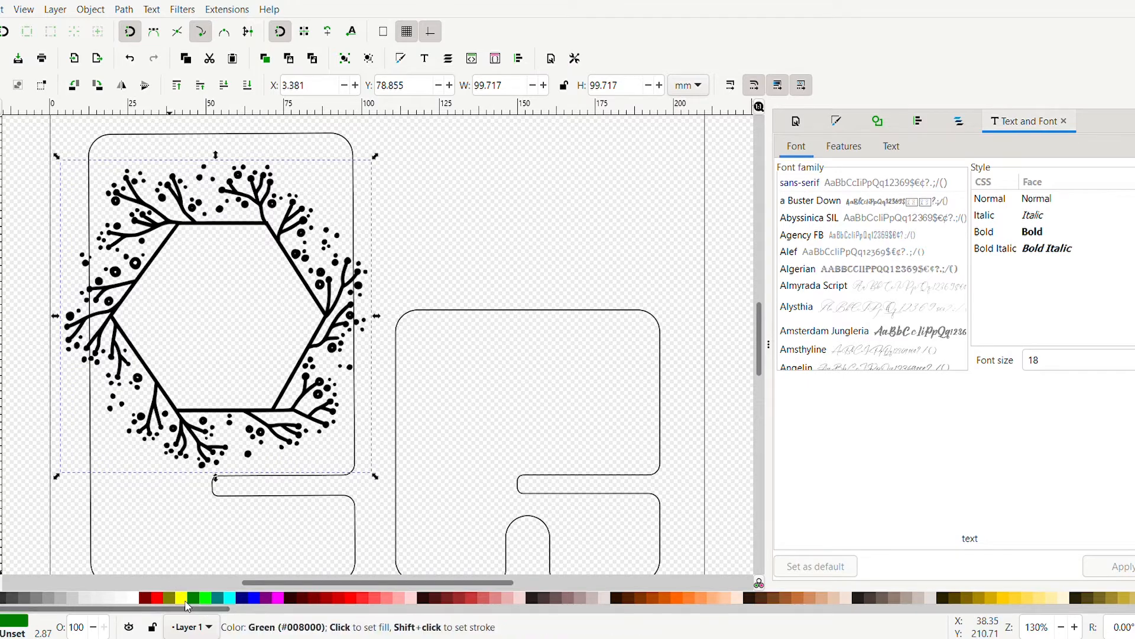
left_click(258, 600)
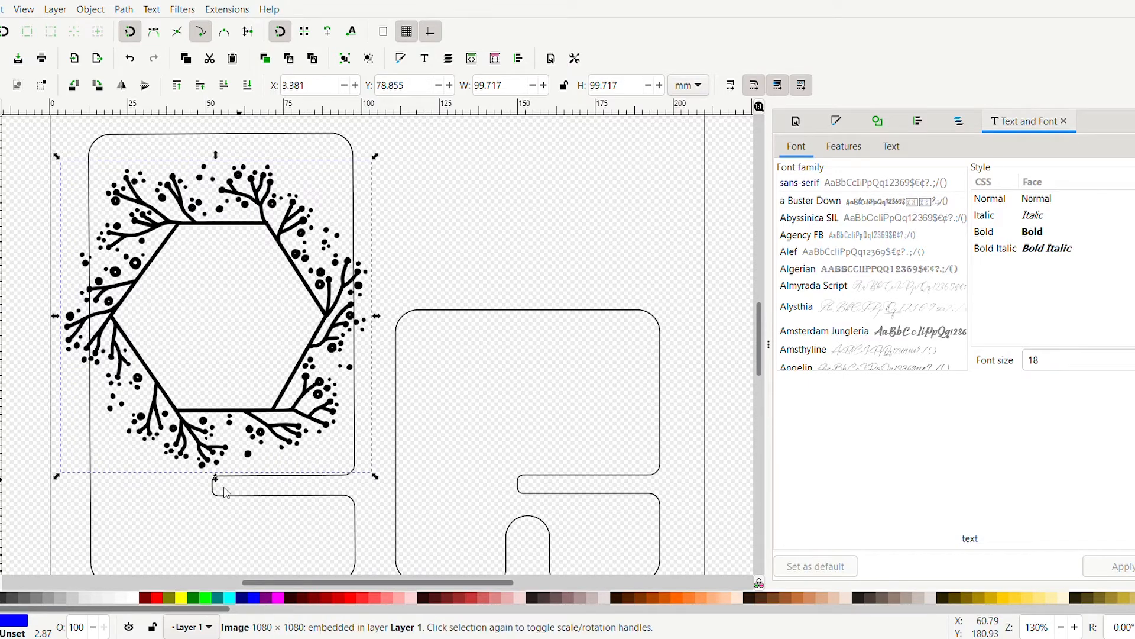
left_click(1, 597)
Open bitmap tracing for the frame image and preview a single scan with Brightness cutoff at threshold 0.450.
left_click(254, 417)
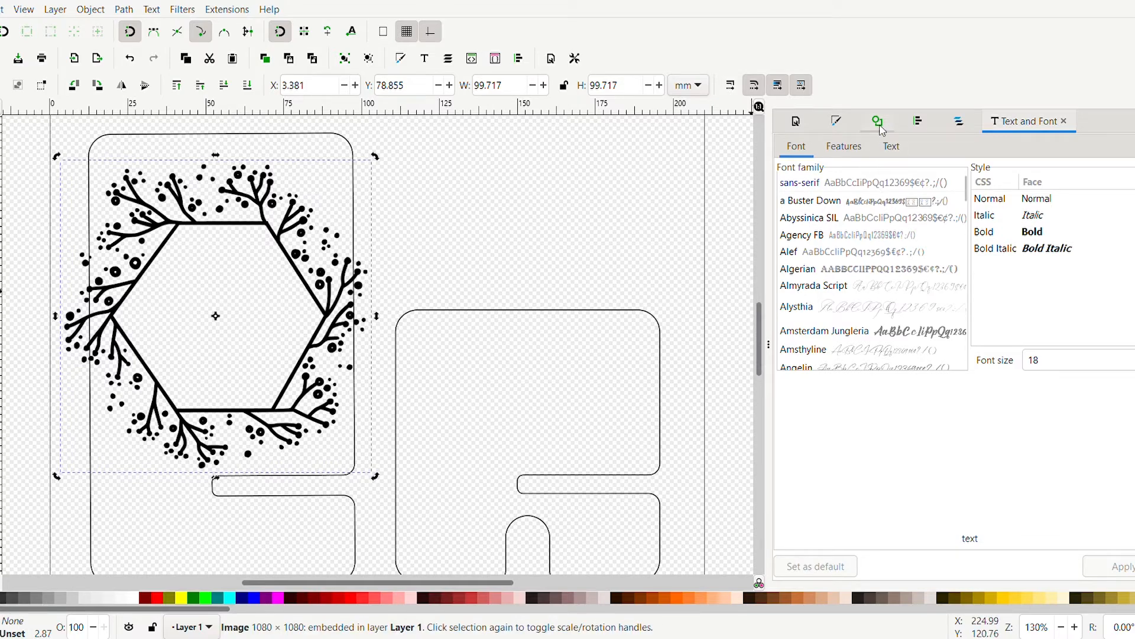
left_click(884, 126)
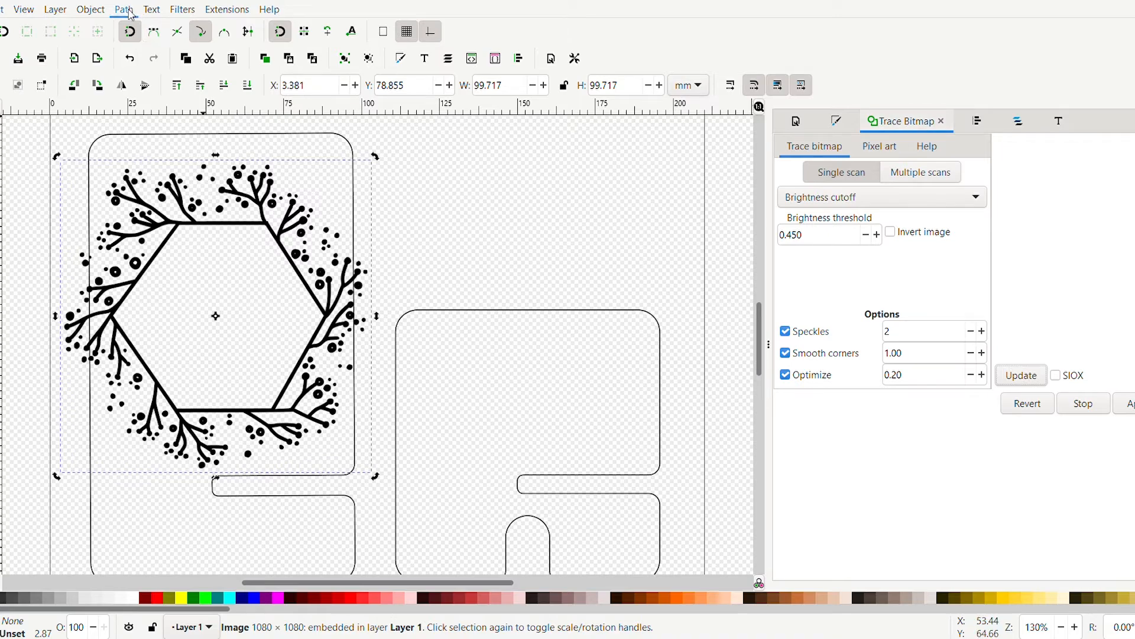
left_click(129, 11)
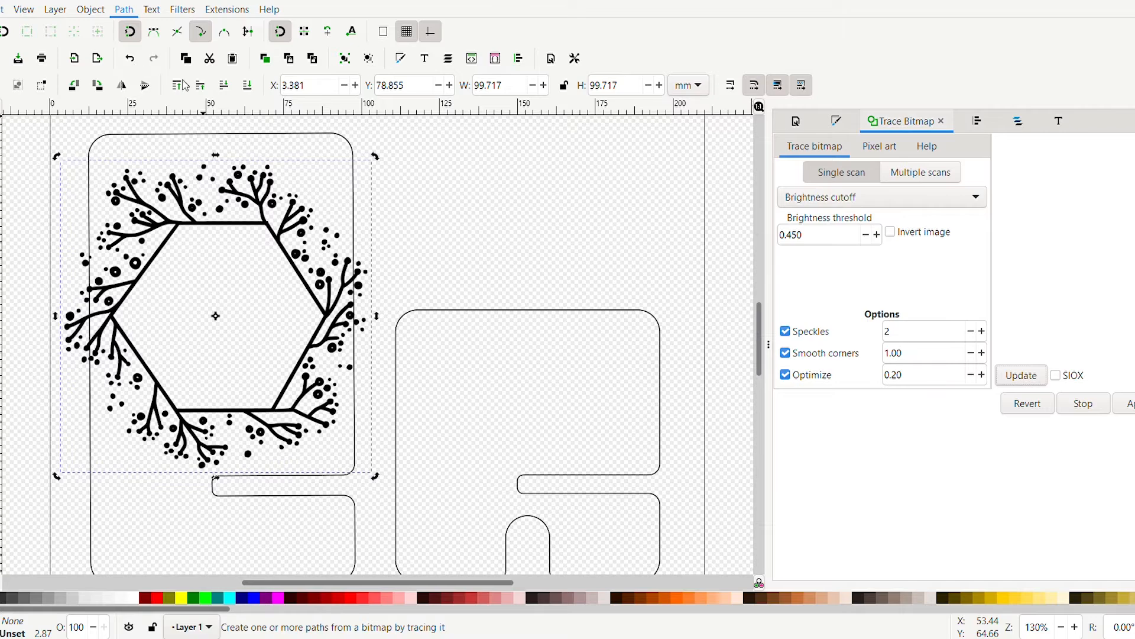
left_click(181, 79)
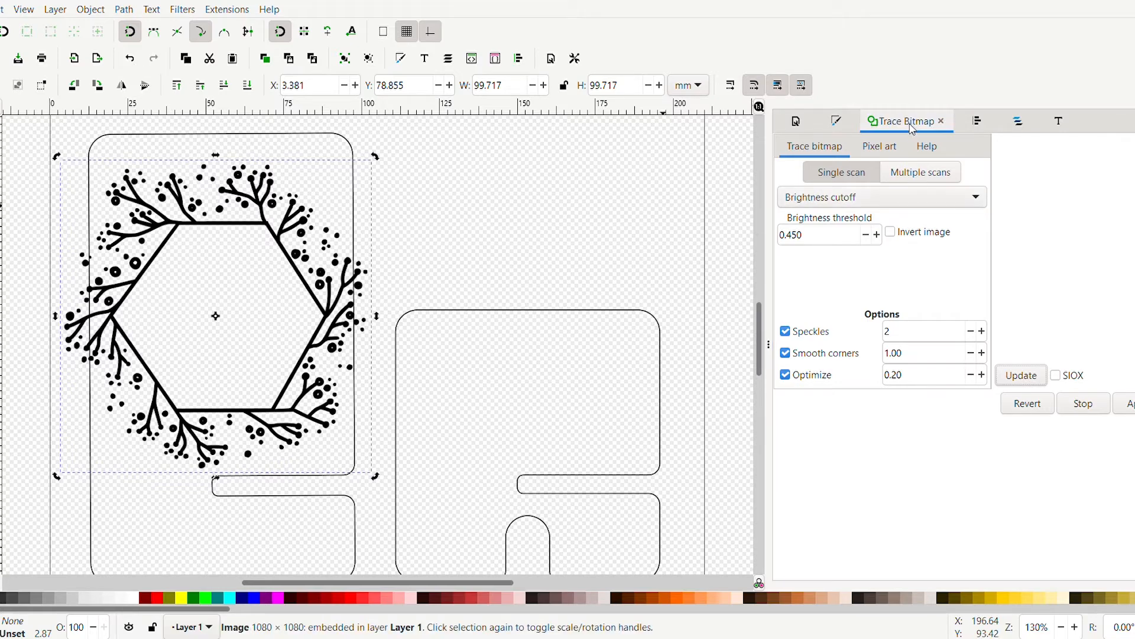
left_click(325, 357)
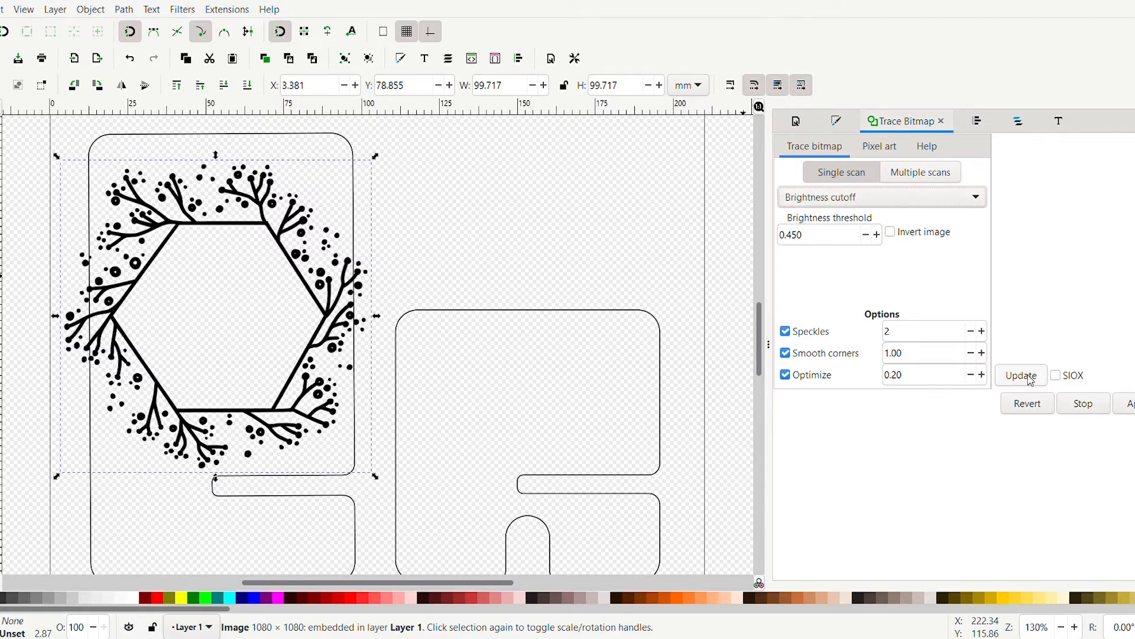
left_click(1030, 381)
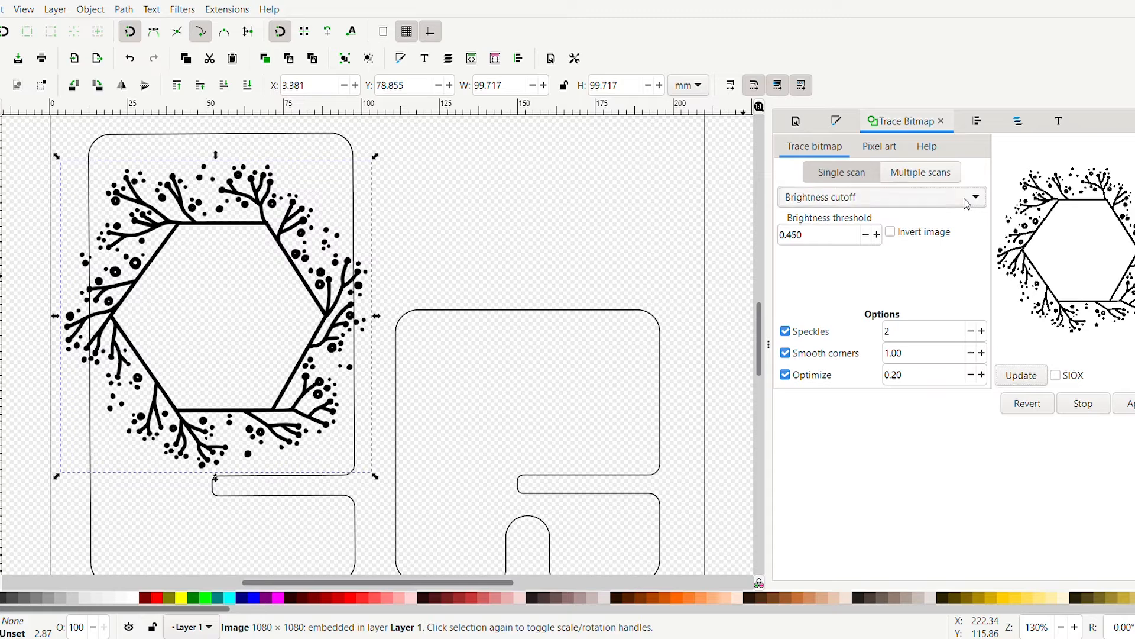
Preview the frame trace with Edge detection and with Color quantization at 2 colors.
left_click(976, 198)
left_click(878, 228)
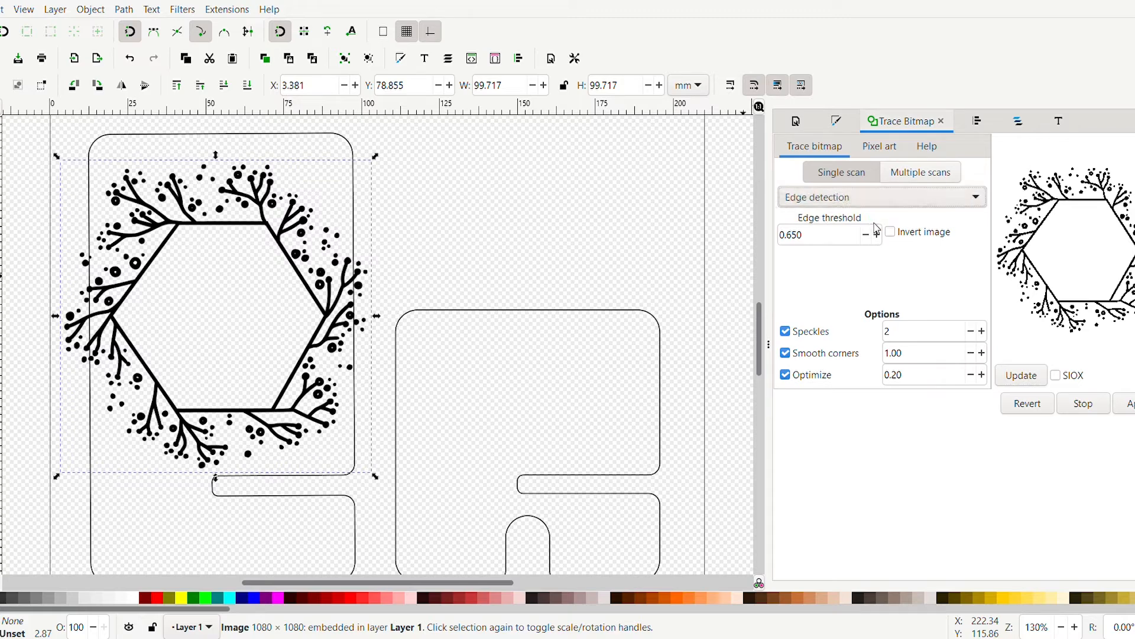
left_click(1011, 372)
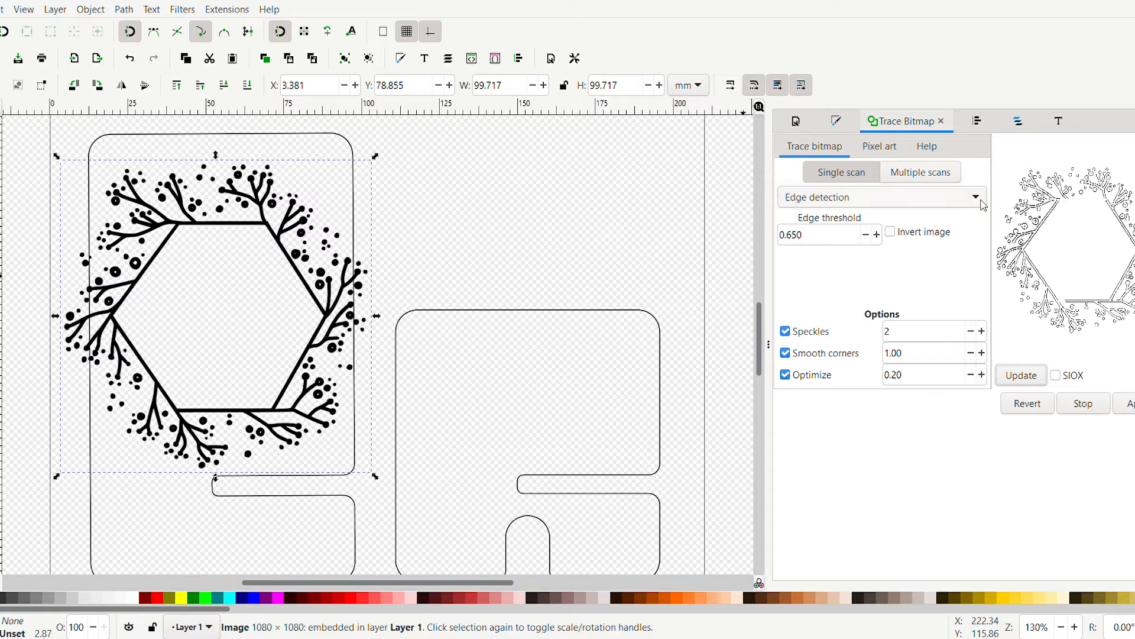
left_click(879, 231)
double_click(867, 235)
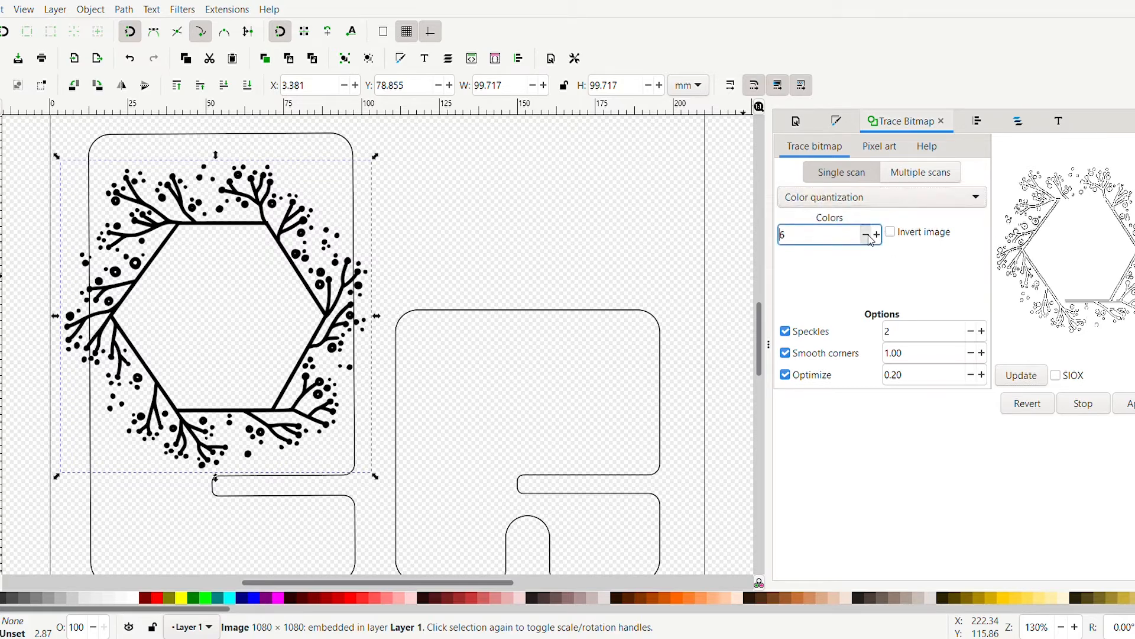
left_click(867, 235)
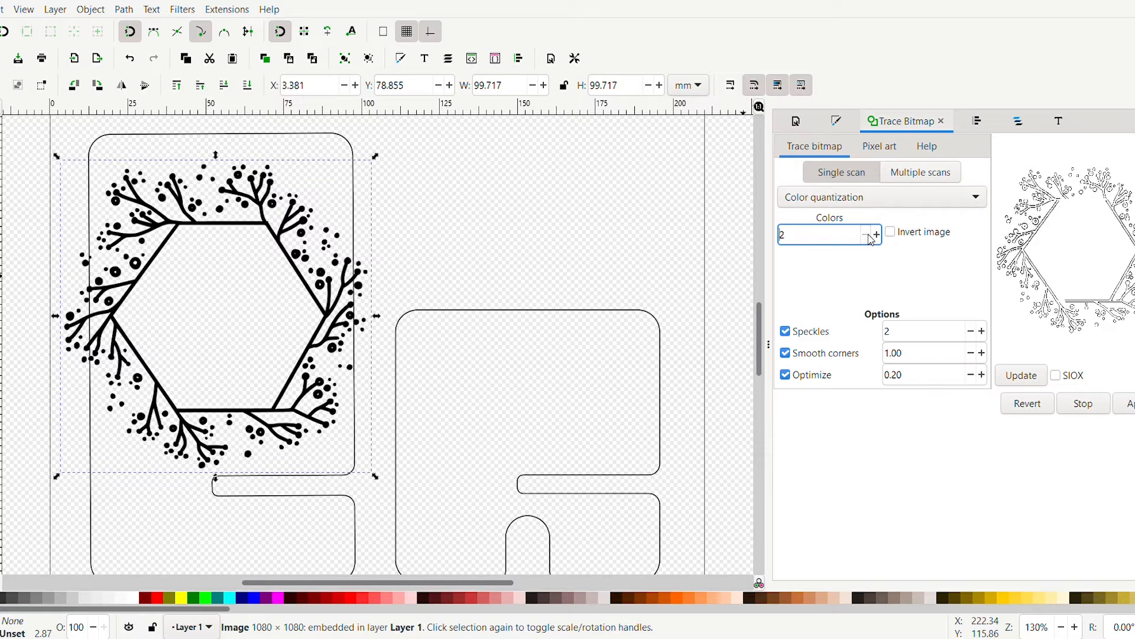
left_click(1015, 379)
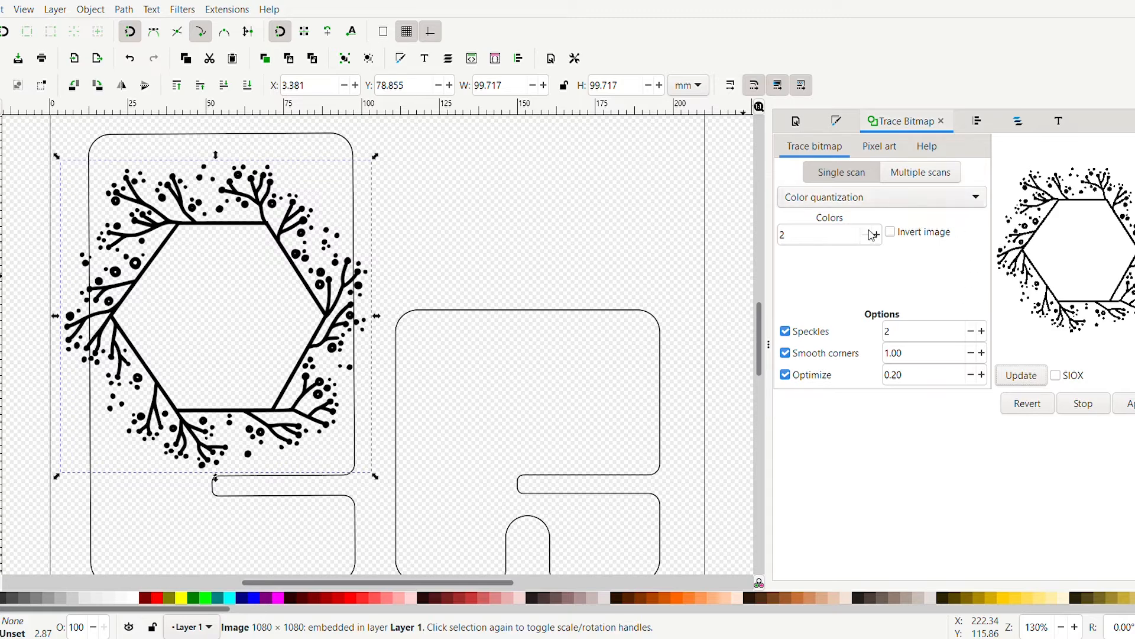
Trace the frame image into a path using Autotrace with 4 filter iterations and error threshold 2.0.
left_click(975, 204)
key("Down")
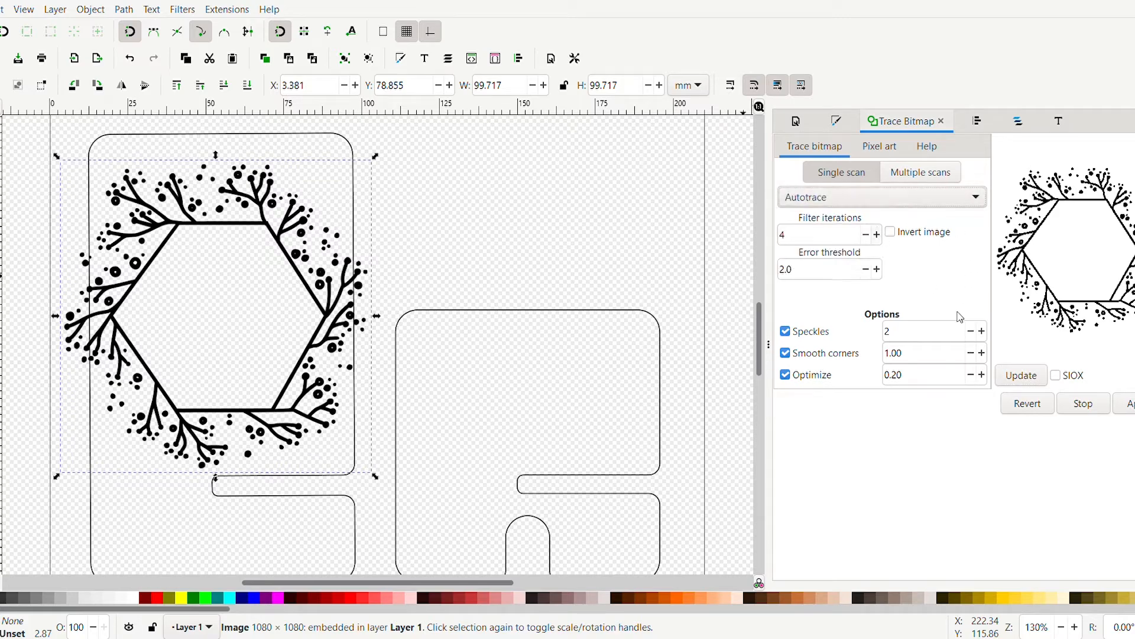
left_click(1021, 375)
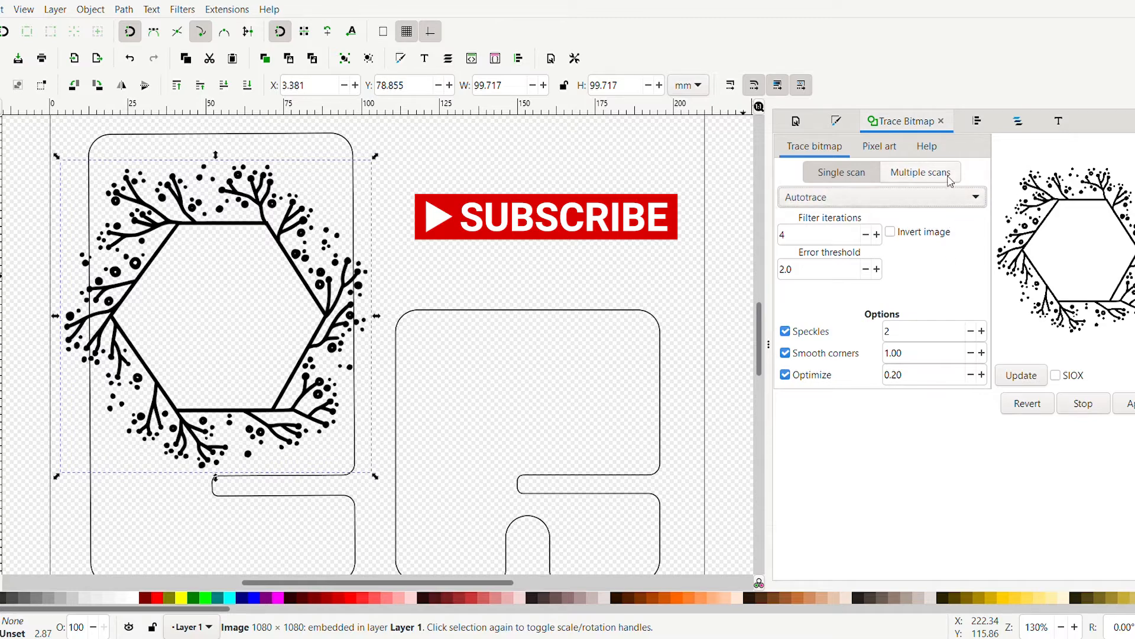
left_click(1035, 376)
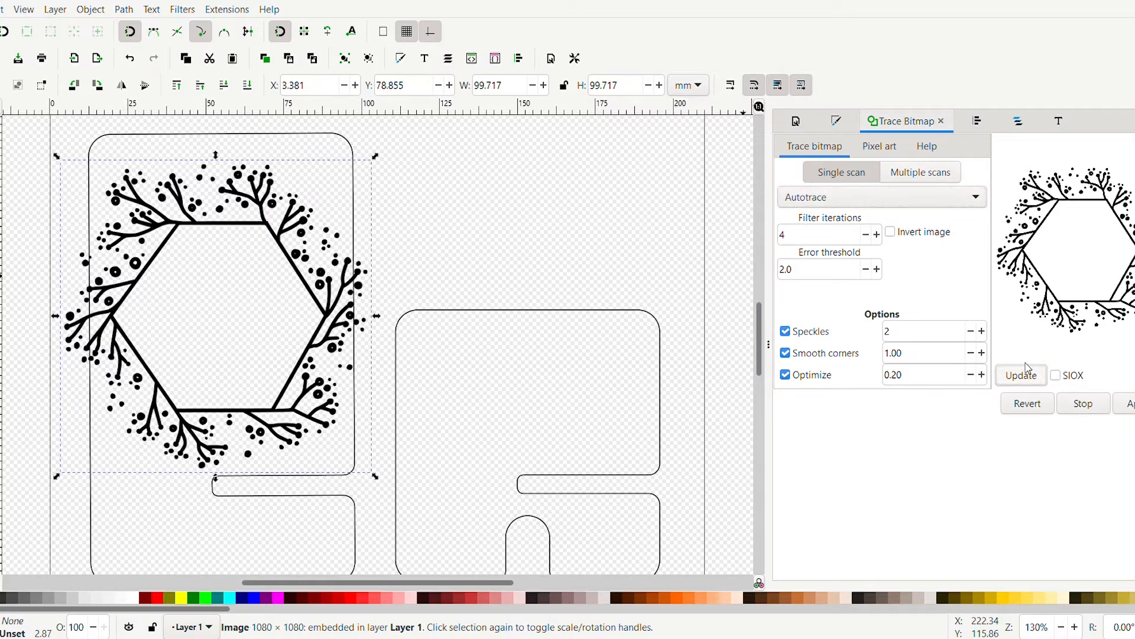
left_click(1125, 405)
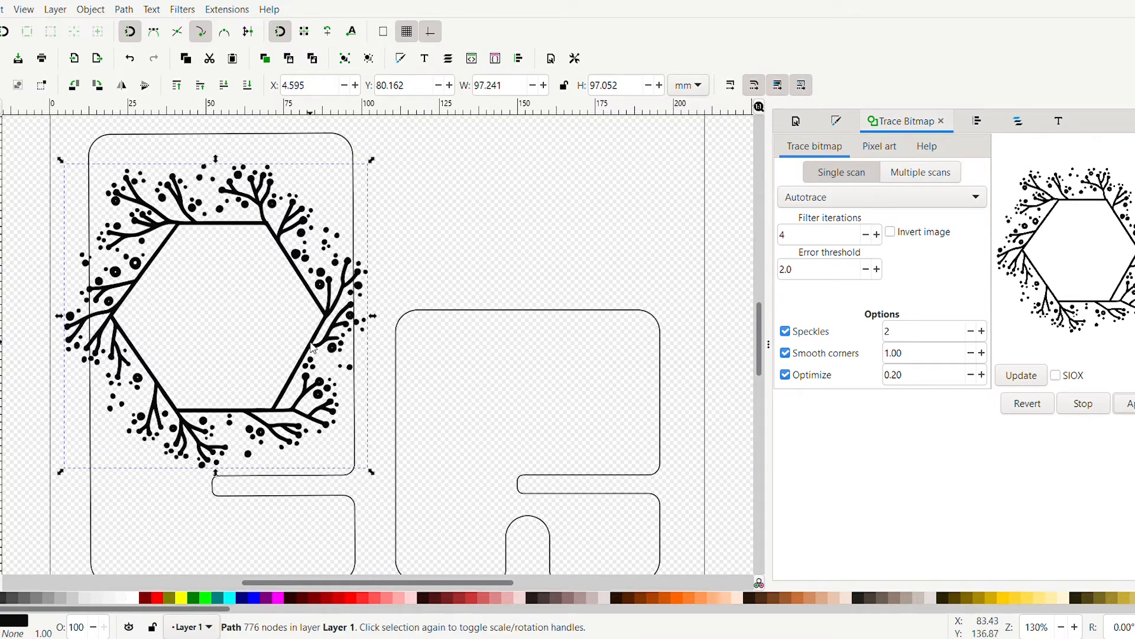
Move the traced frame aside over the shorter stand outline, compare it with the original image and delete that image.
left_click_drag(312, 347, 632, 327)
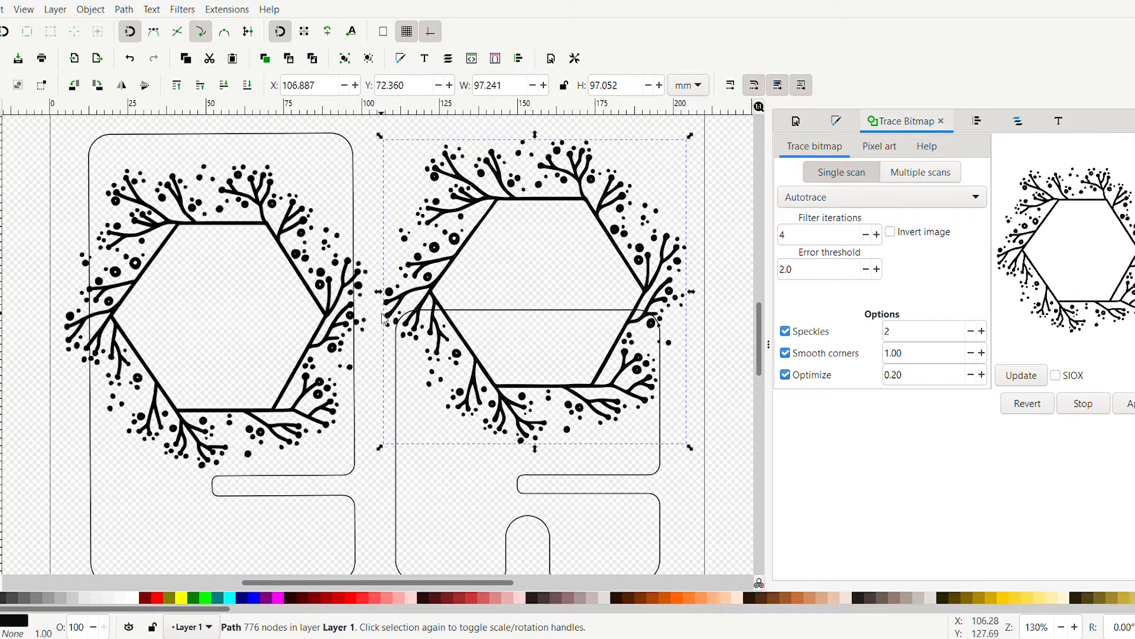
left_click(326, 327)
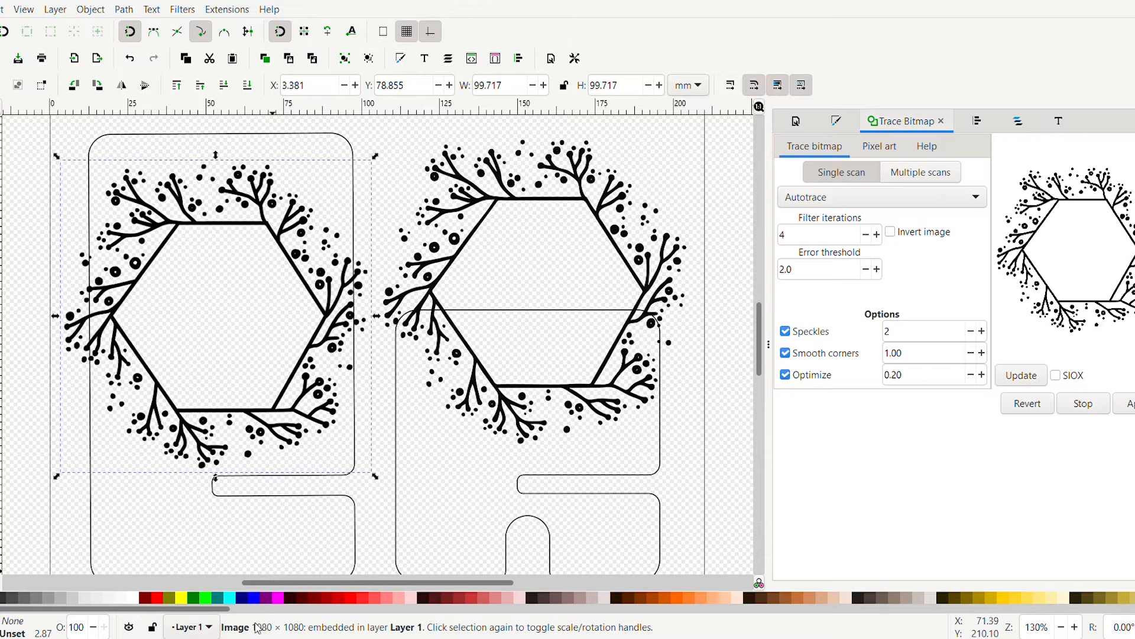
left_click(435, 291)
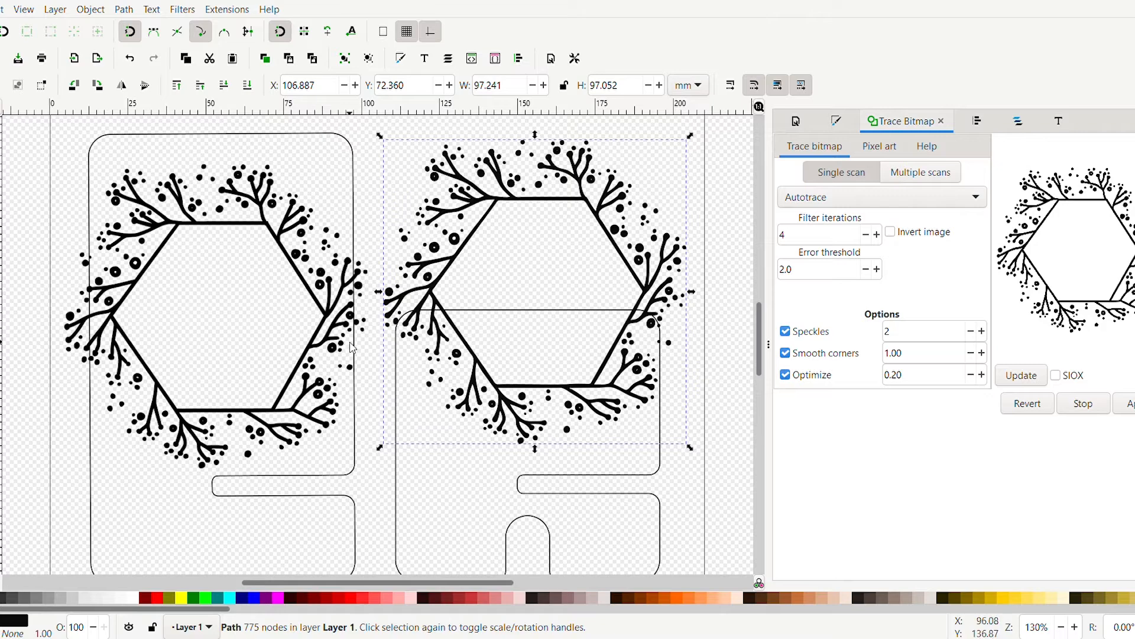
left_click(319, 379)
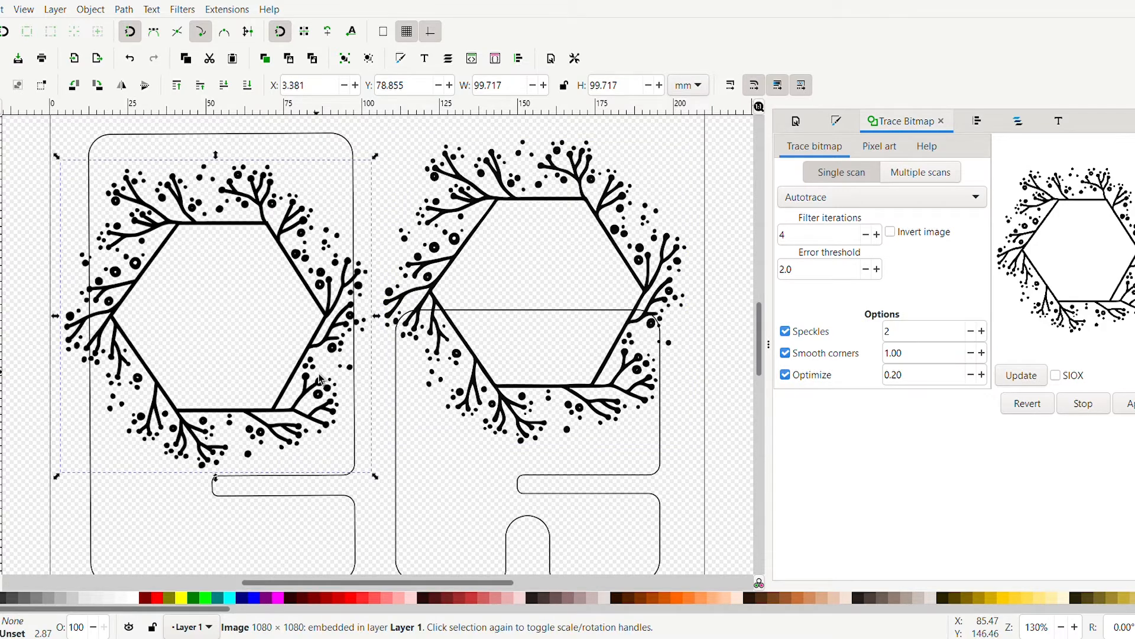
key("Delete")
Move the traced frame back onto the taller stand outline and scale it down to about 90.9 × 90.7 mm.
mouse_move(479, 241)
left_mouse_down()
mouse_move(352, 287)
mouse_move(165, 259)
left_mouse_up()
left_click_drag(389, 160, 369, 178)
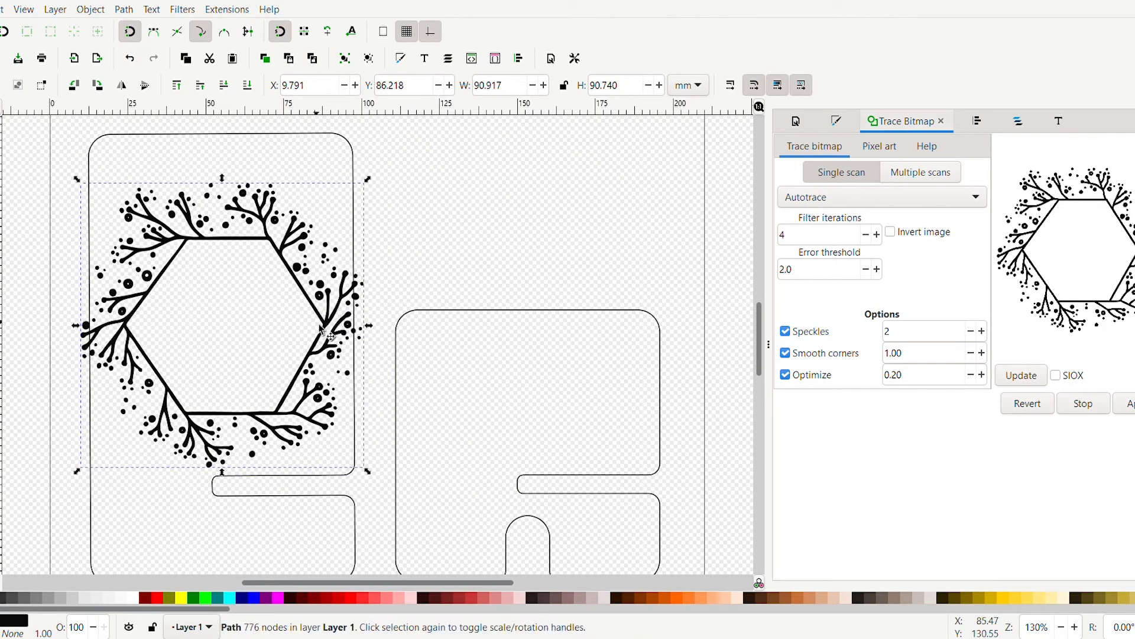
Centre the traced frame horizontally on the taller stand outline, aligning relative to the last selected object.
left_click(329, 135, "shift")
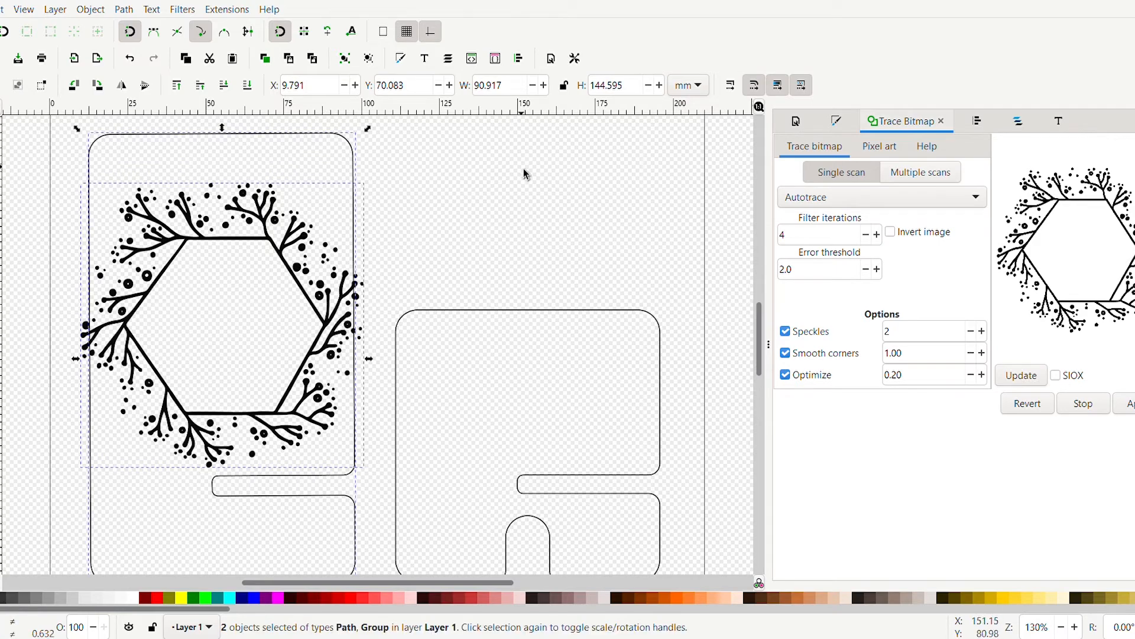
left_click(983, 121)
left_click(1071, 183)
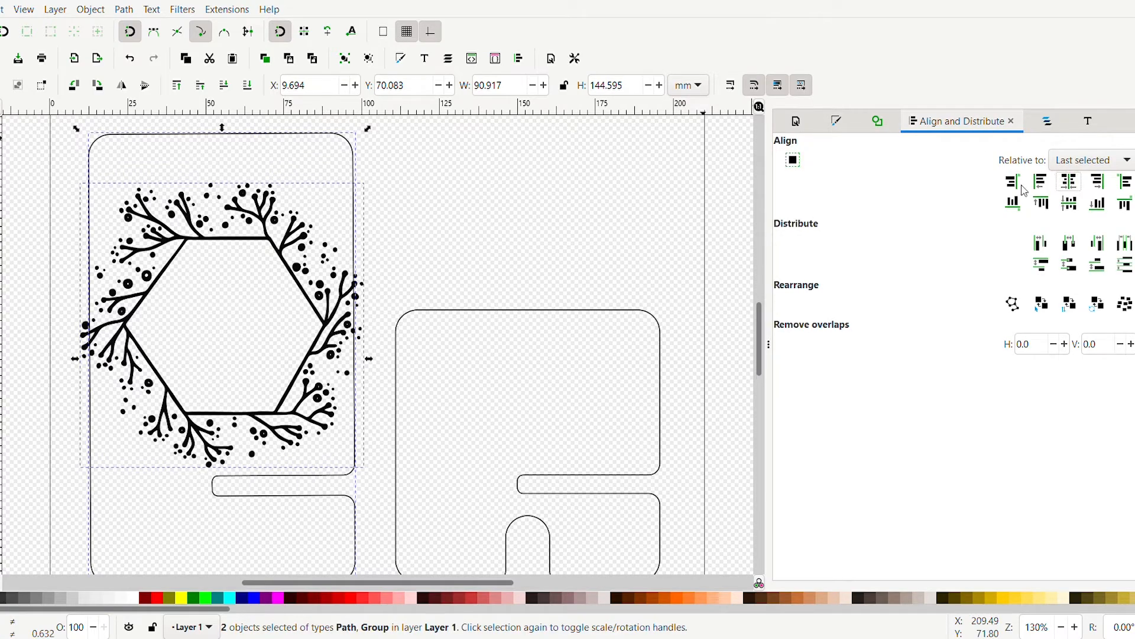
key("Escape")
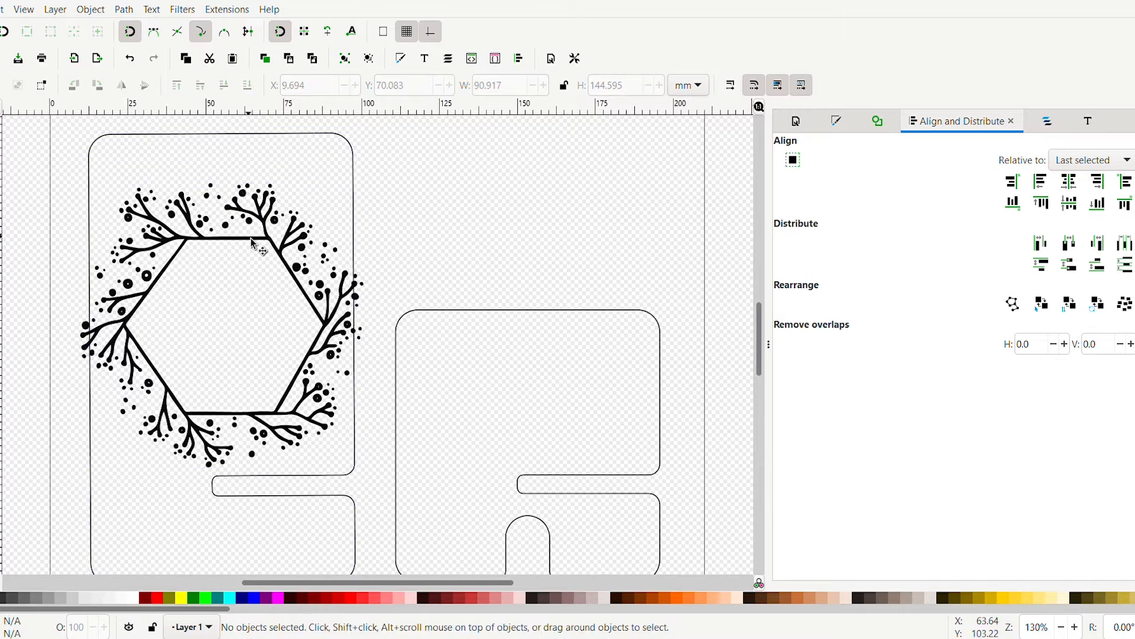
Nudge the traced frame up to about Y 80.4 mm and fill it with purple.
left_click(261, 246)
key("Up")
key("Up")
key("Up")
key("Up")
key("Up")
key("Up")
key("Up")
key("Up")
key("Up")
key("Up")
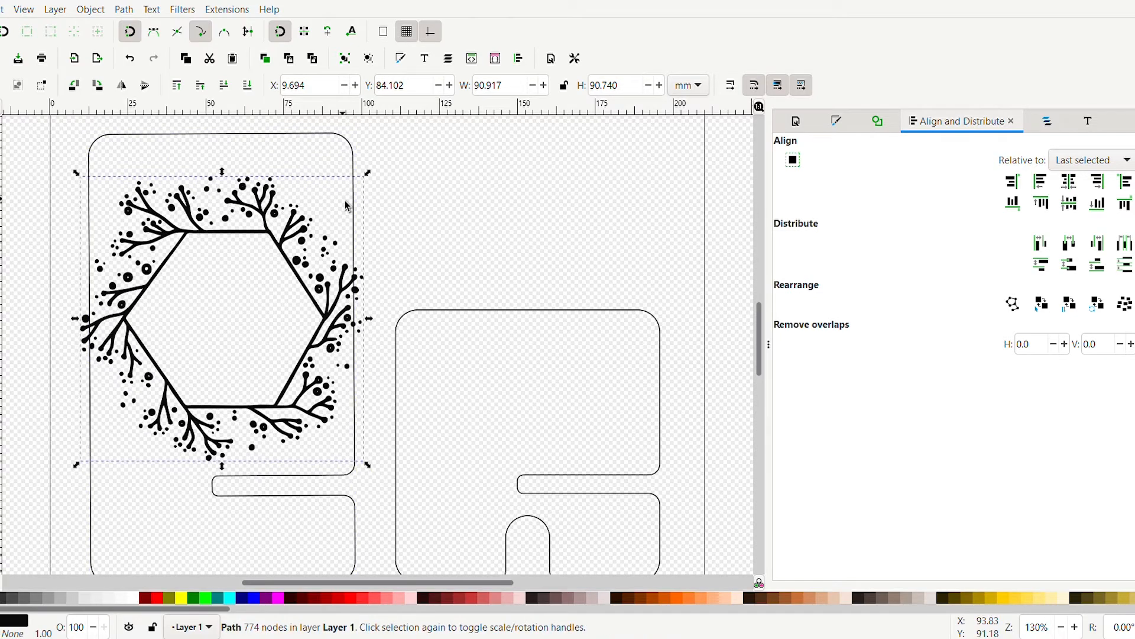
key("Up")
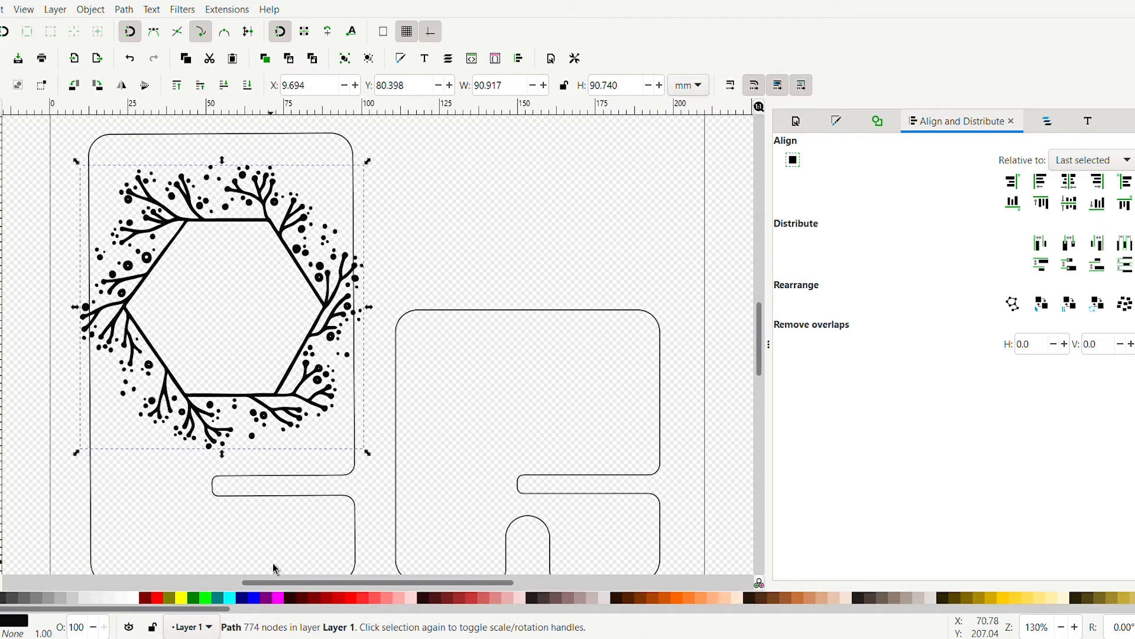
left_click(271, 601)
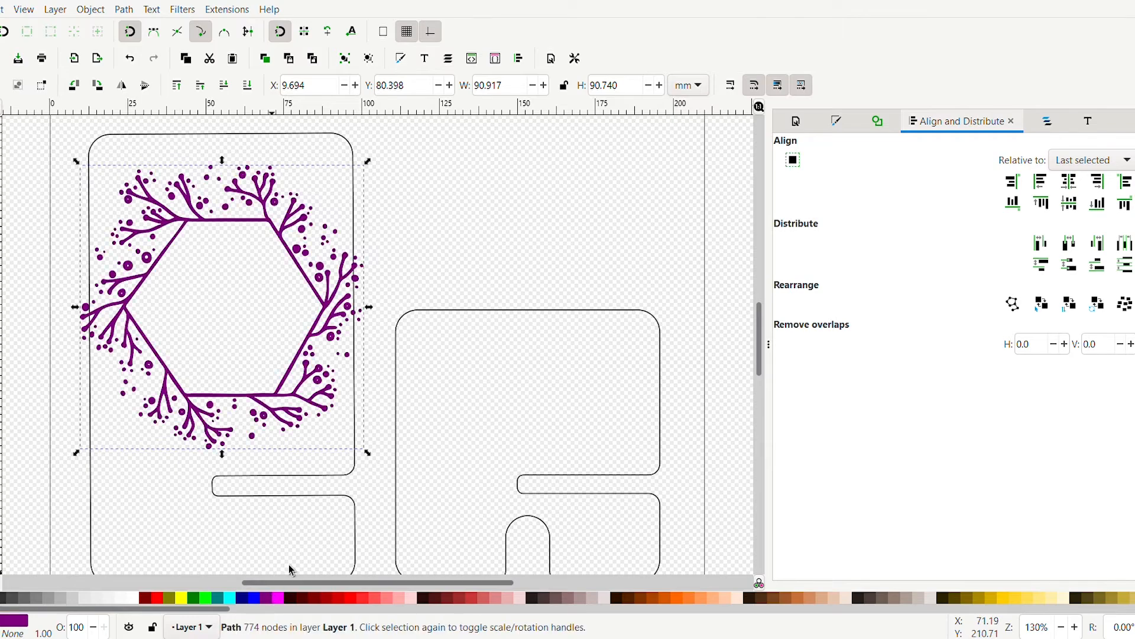
left_click(428, 289)
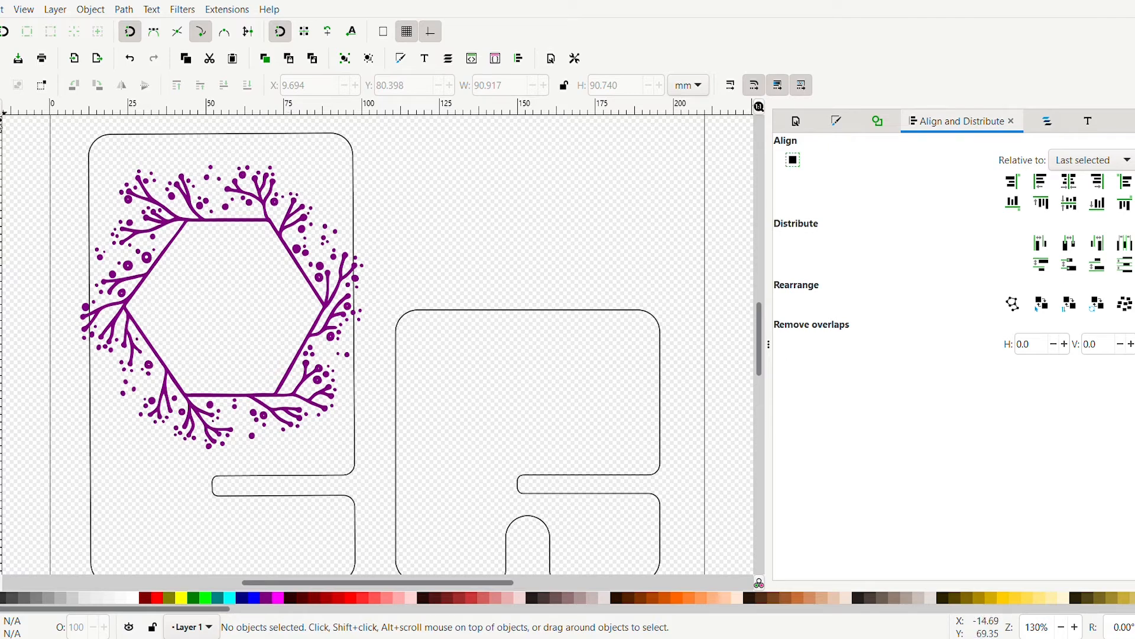
Delete the purple traced frame and paste the swirling tree image into the drawing.
left_click(241, 272)
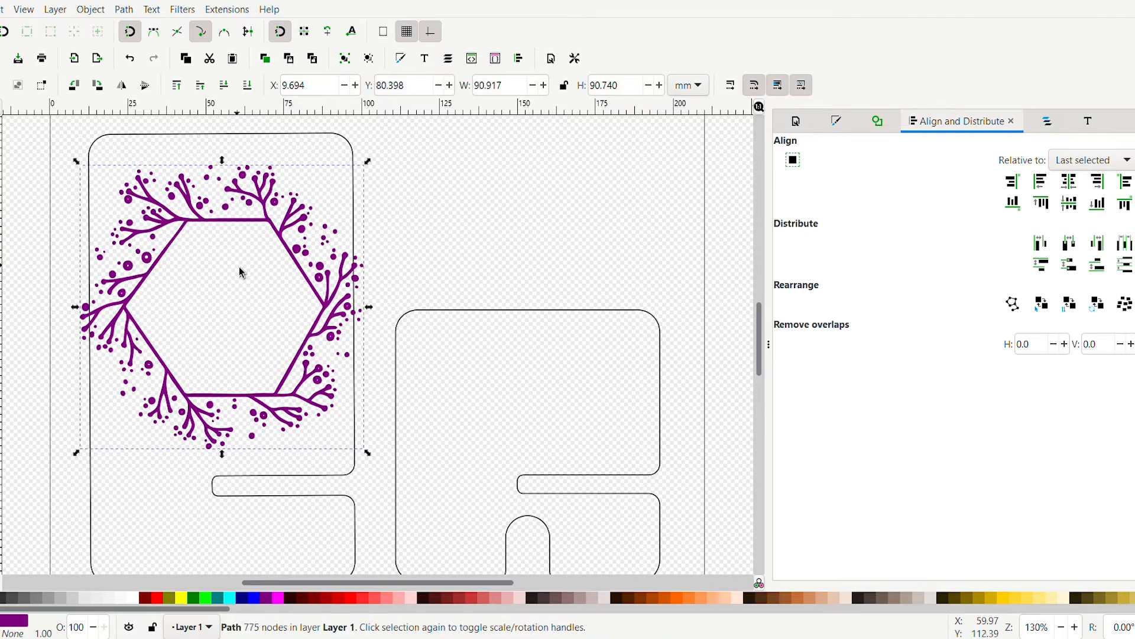
key("Delete")
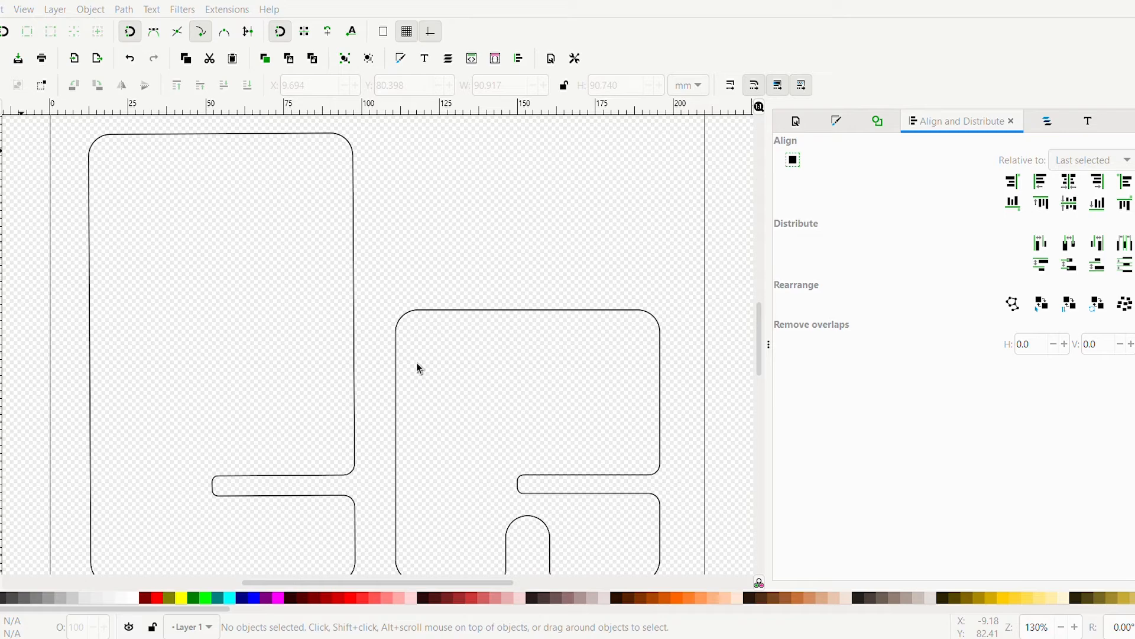
key("ctrl+v")
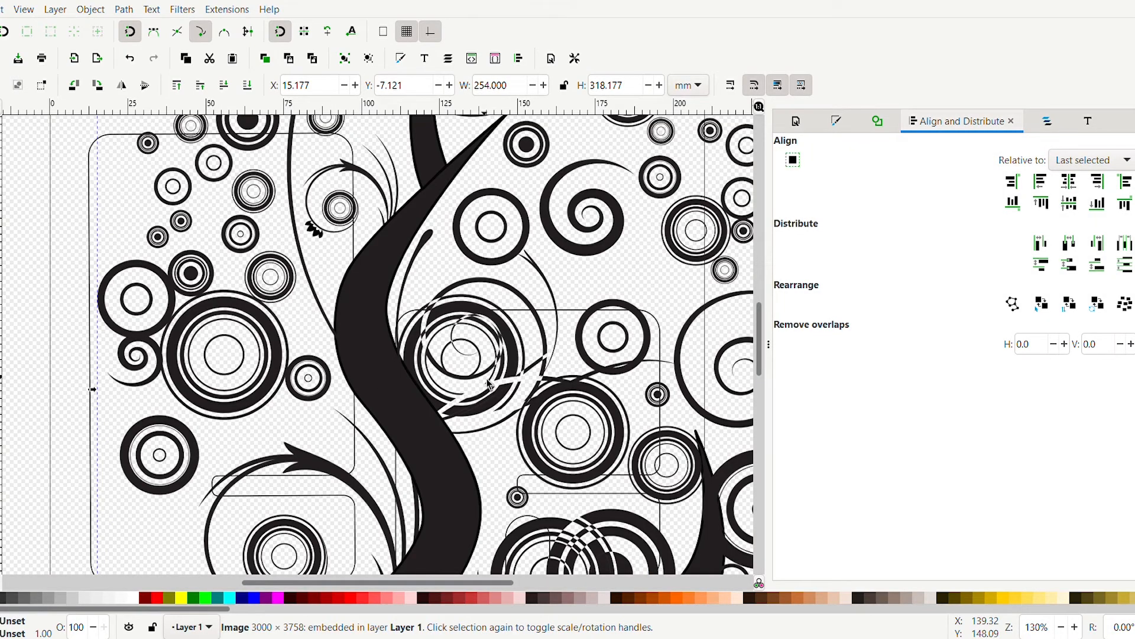
Scale the tree image down to about 83.5 × 104.6 mm and place it in the upper part of the taller stand outline.
scroll(488, 385, "down", 4)
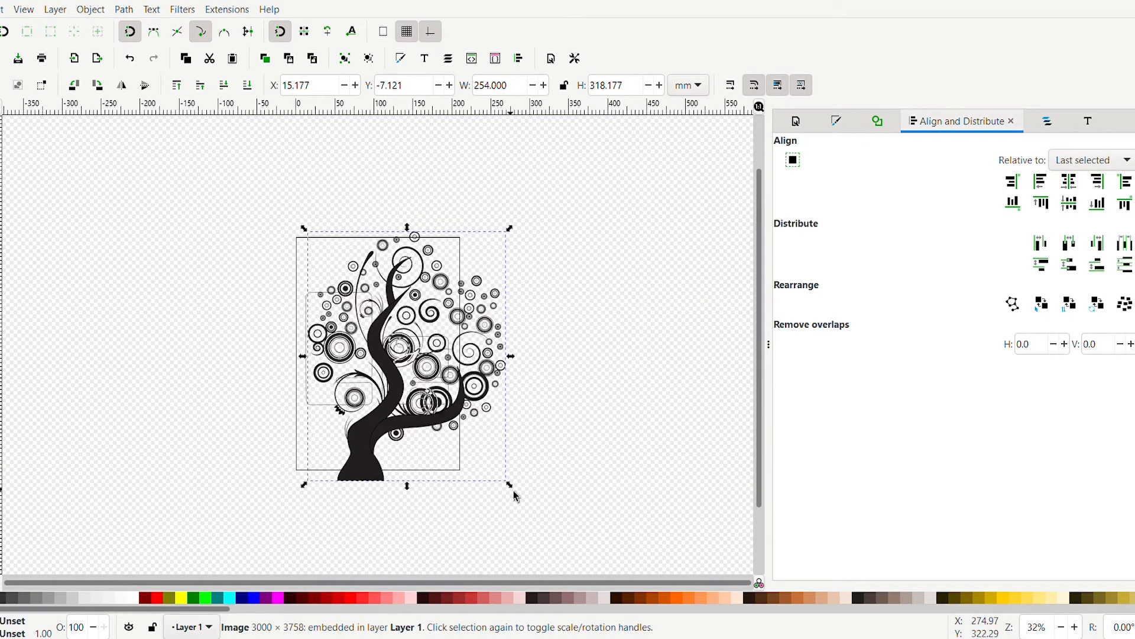
left_click_drag(512, 488, 380, 350)
left_click_drag(356, 288, 354, 350)
scroll(354, 351, "up", 3)
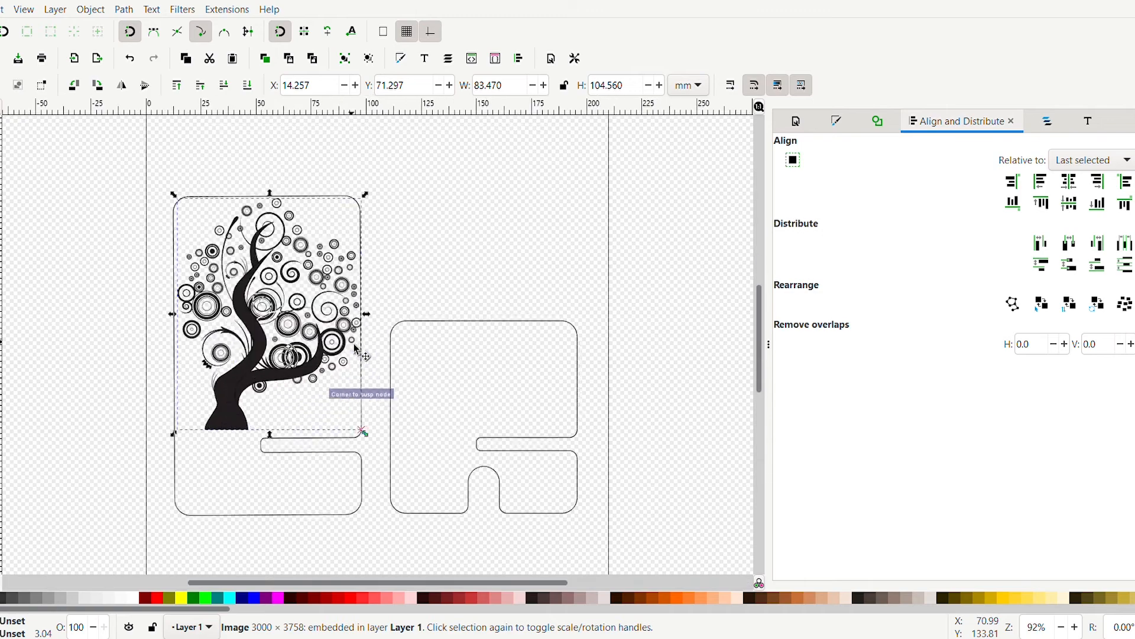
scroll(356, 349, "up", 1)
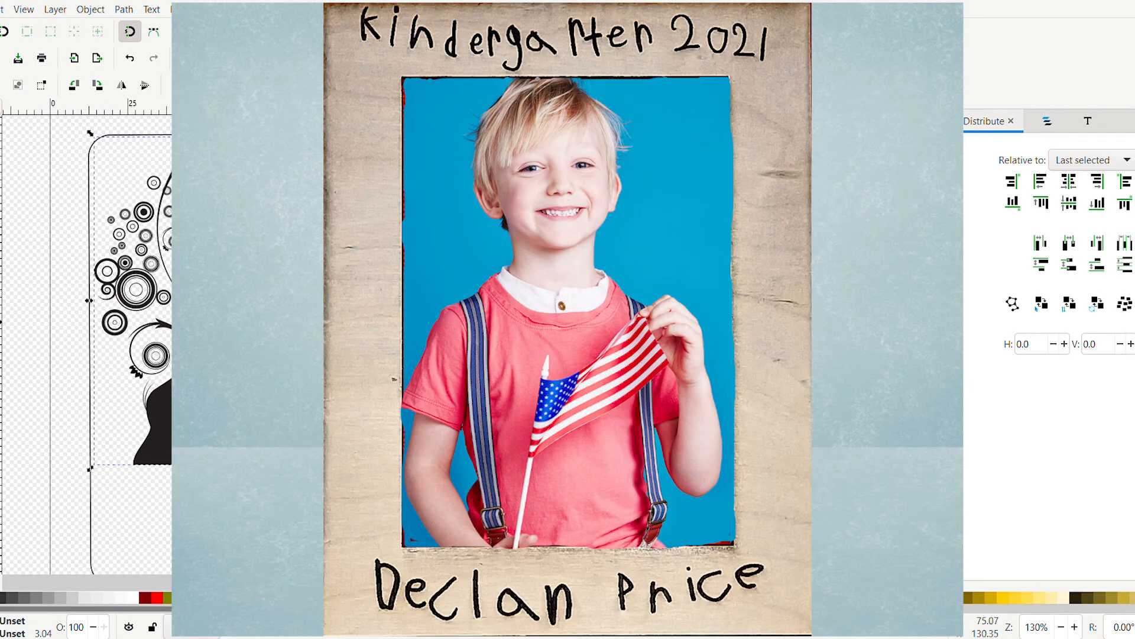
Select the tree image and preview its single-scan bitmap trace with brightness cutoff detection.
key("Escape")
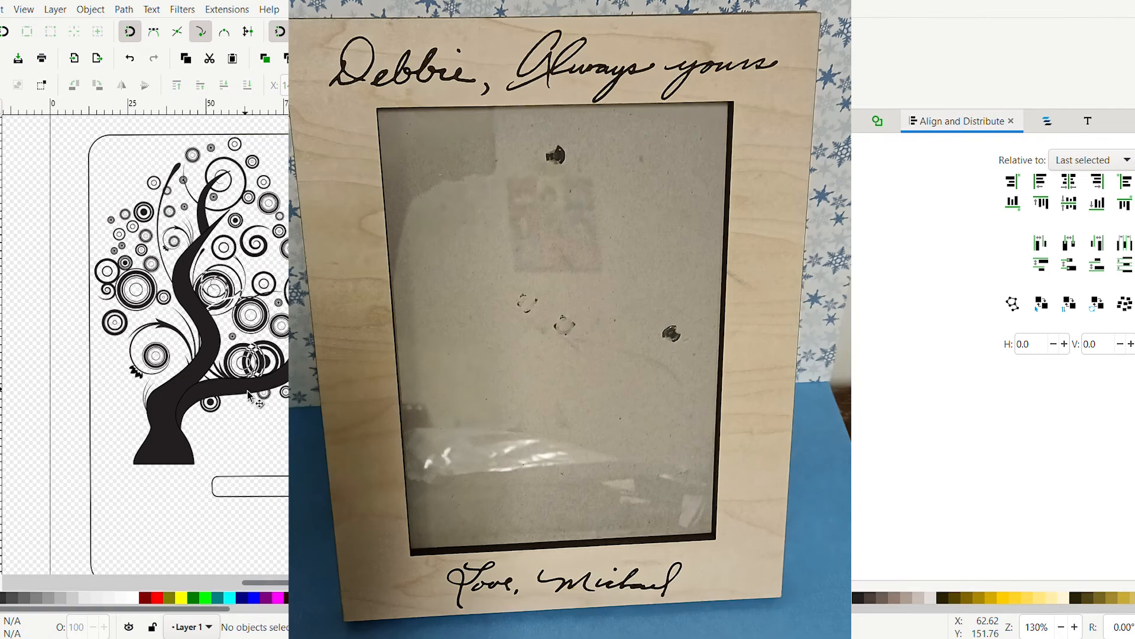
left_click(248, 390)
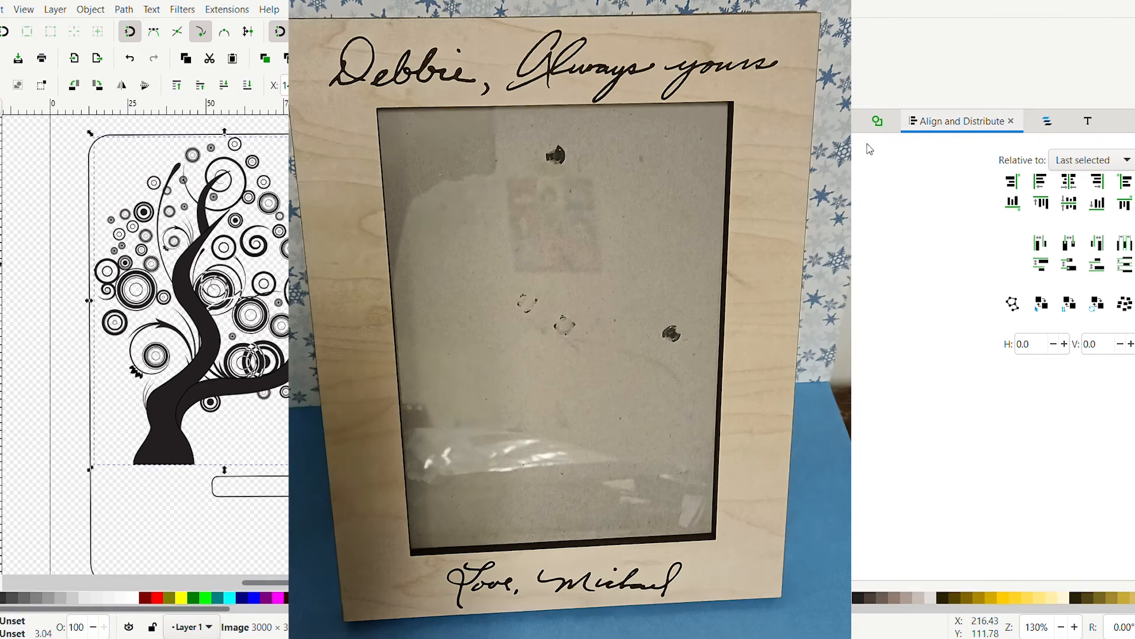
left_click(880, 122)
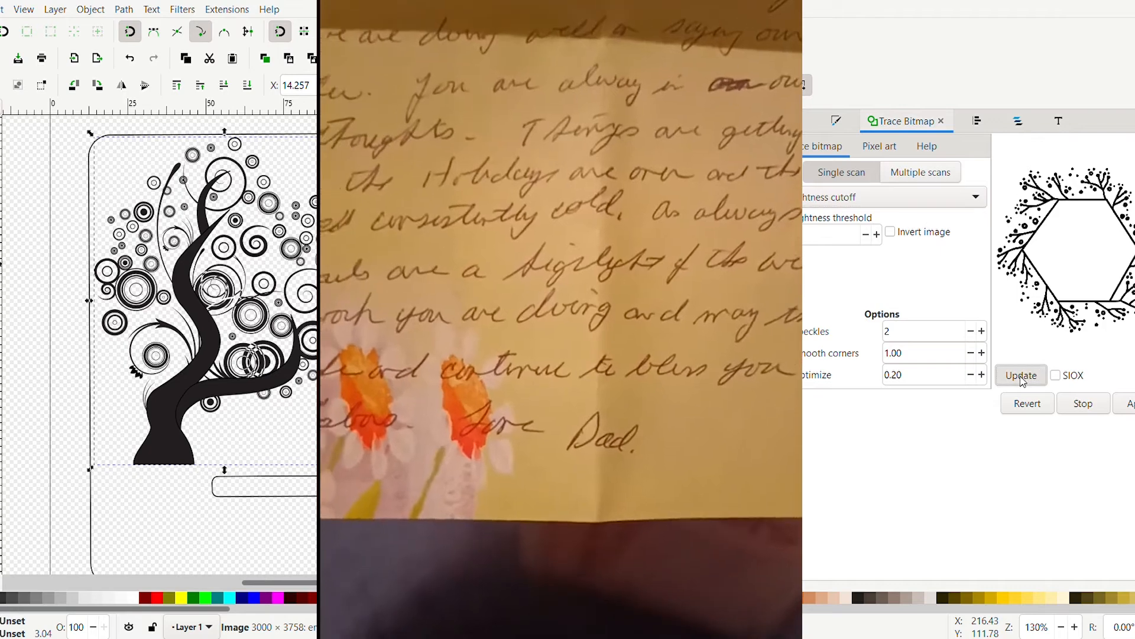
left_click(1026, 375)
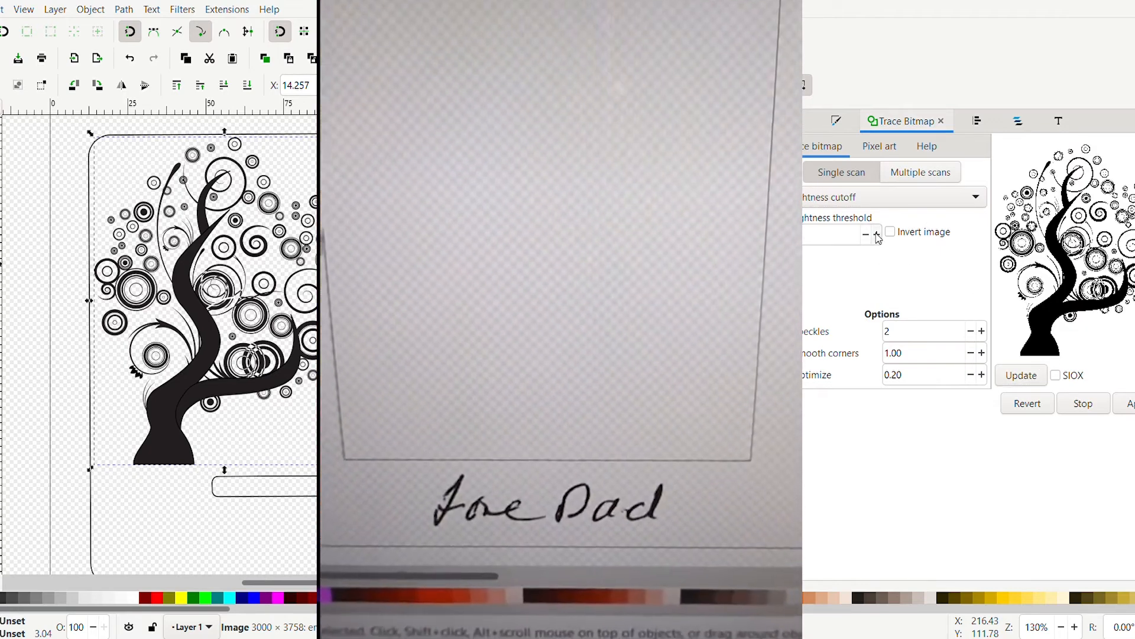
Try a slightly higher and then lower brightness threshold for the tree trace, updating the preview after each change.
left_click(878, 235)
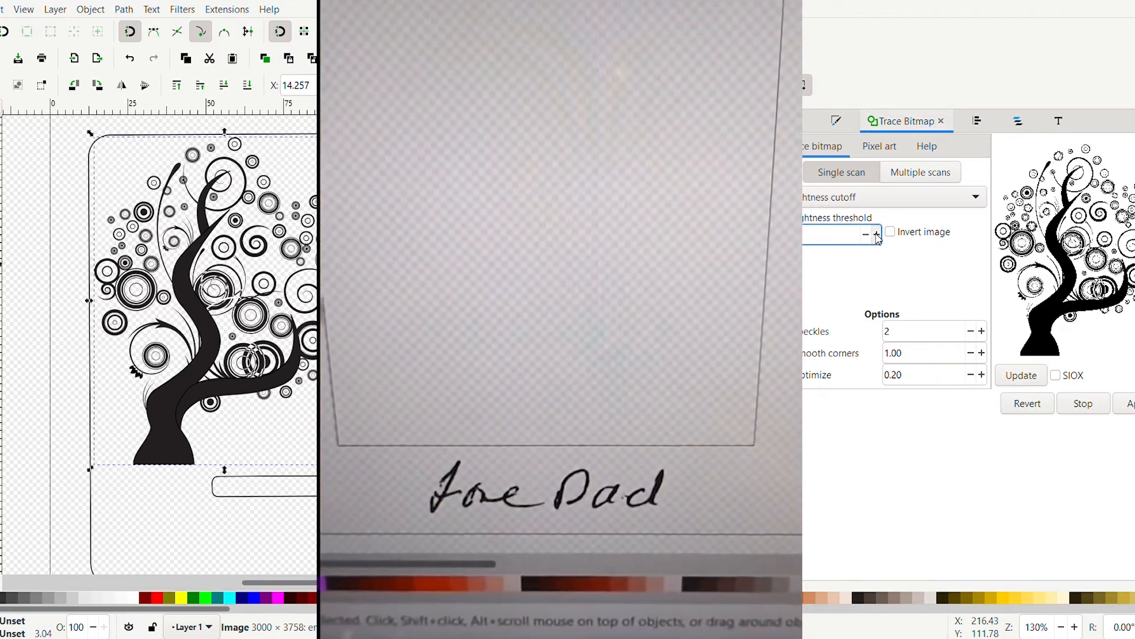
left_click(1016, 378)
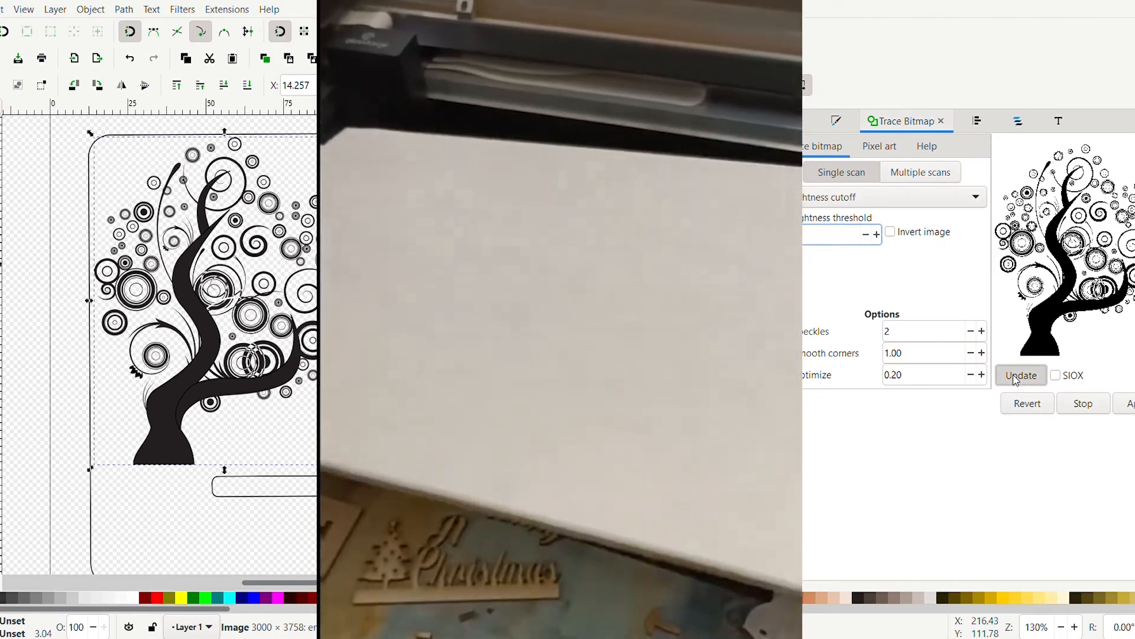
left_click(866, 234)
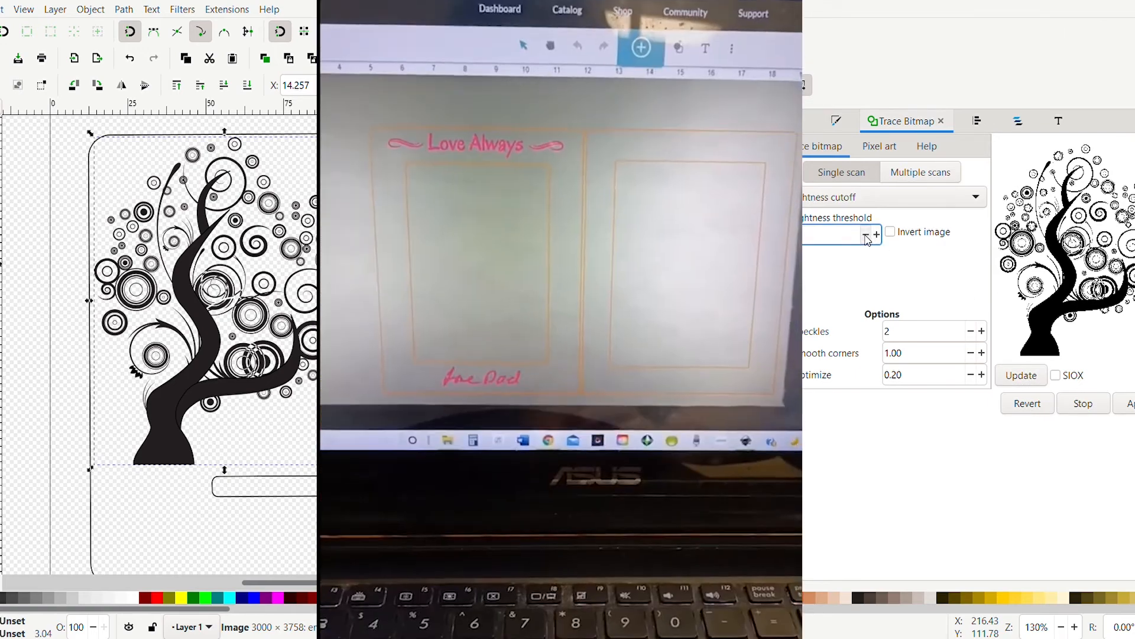
left_click(866, 235)
left_click(1021, 381)
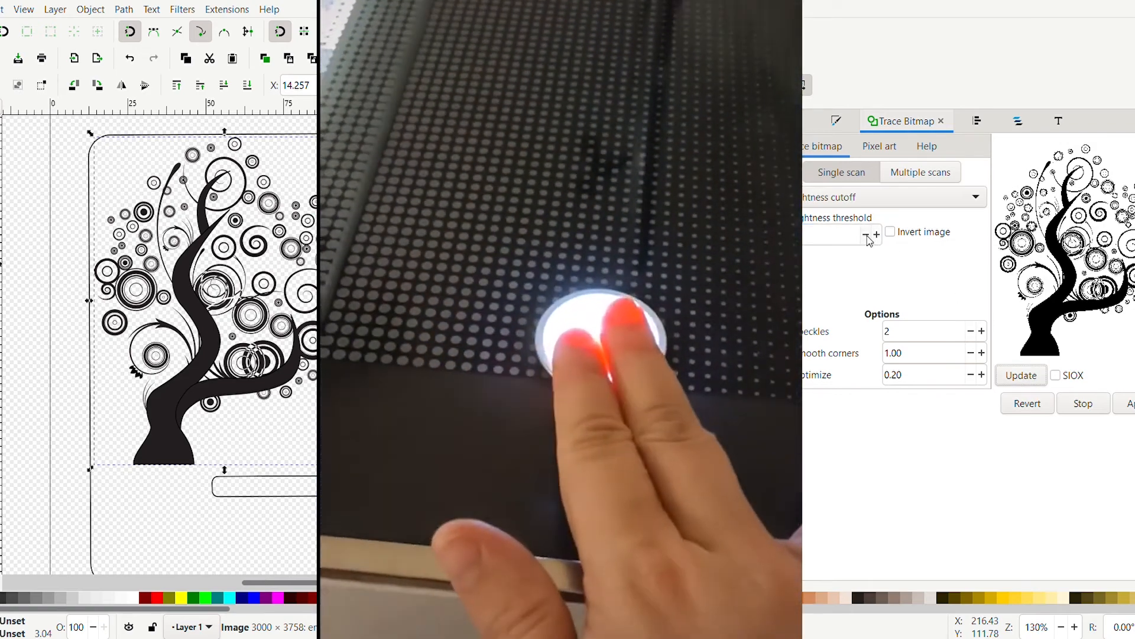
left_click(865, 235)
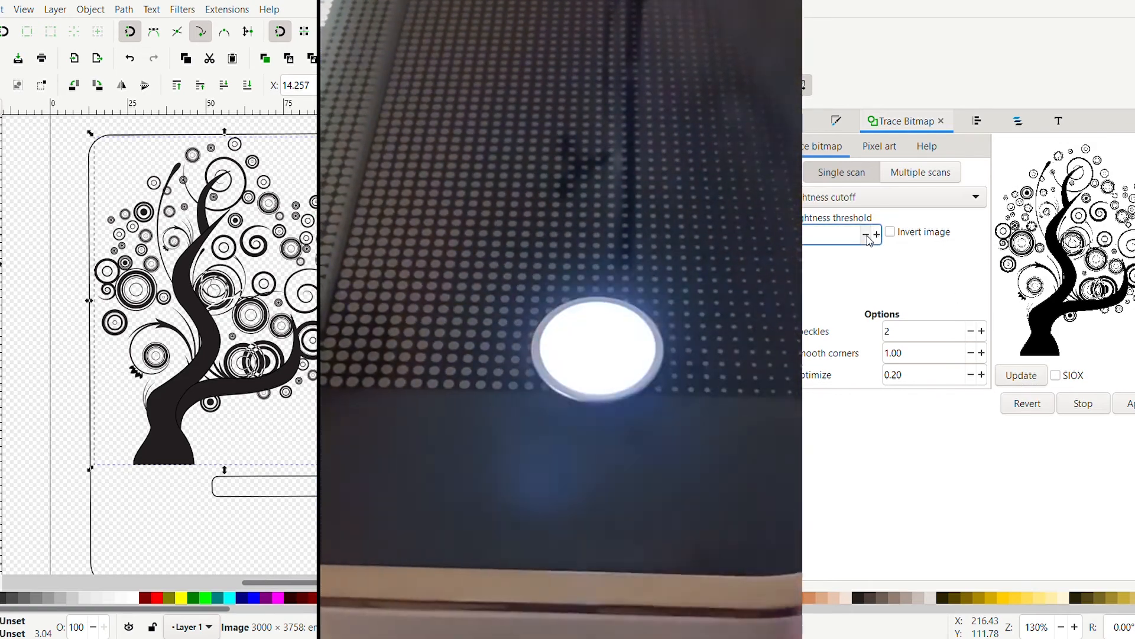
left_click(1028, 376)
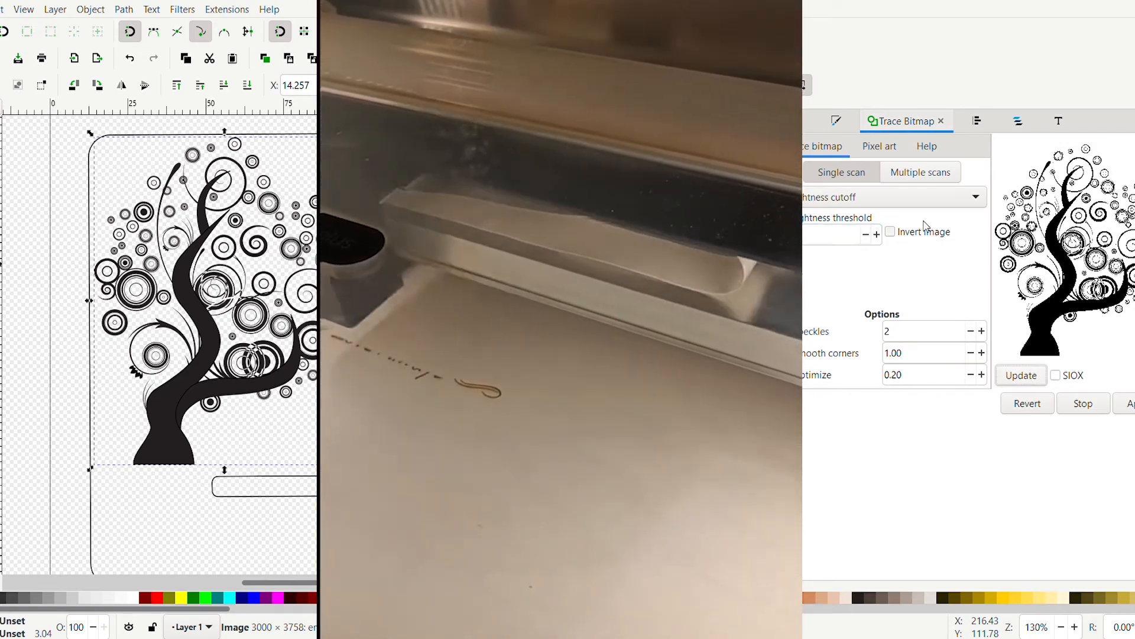
Preview the tree trace with edge detection and with color quantization at 3 colors.
left_click(902, 218)
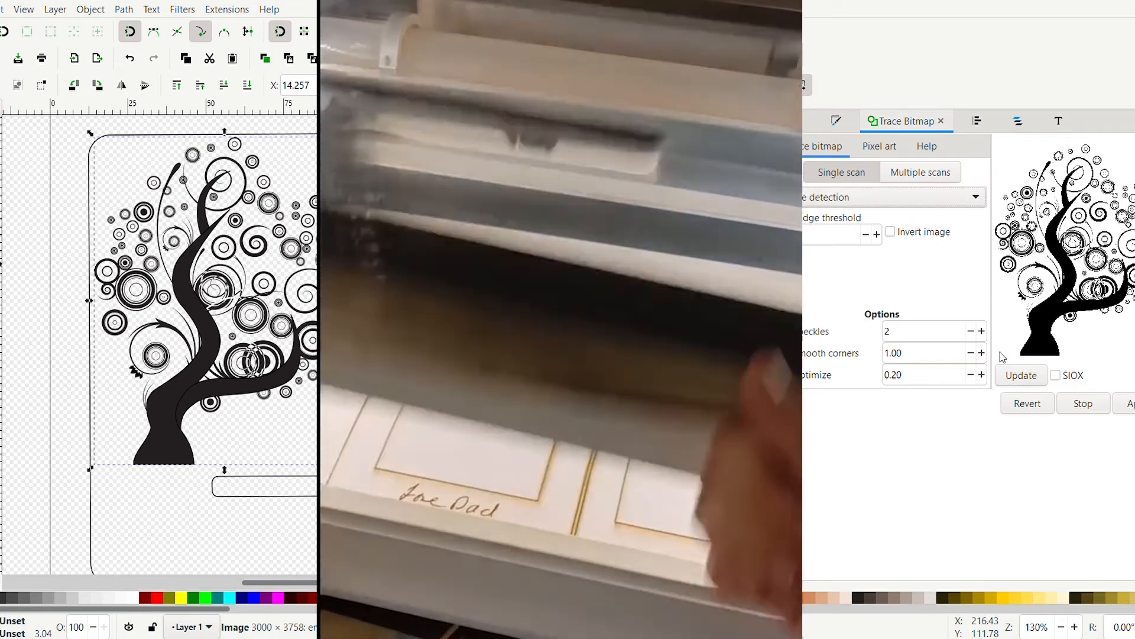
left_click(1015, 379)
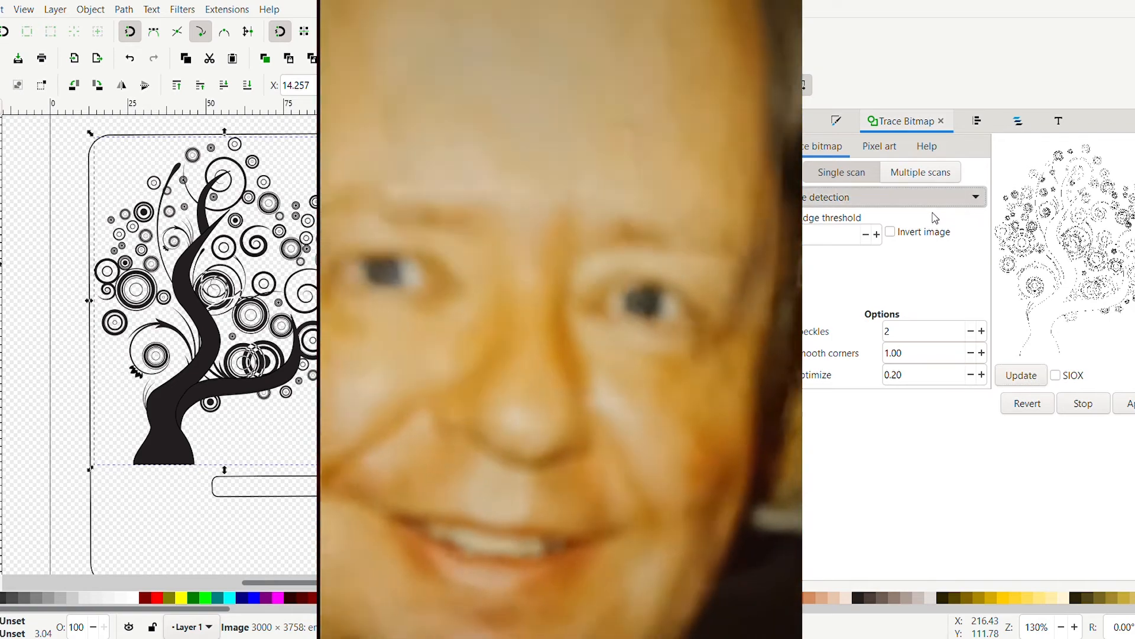
left_click(910, 220)
left_click(1026, 380)
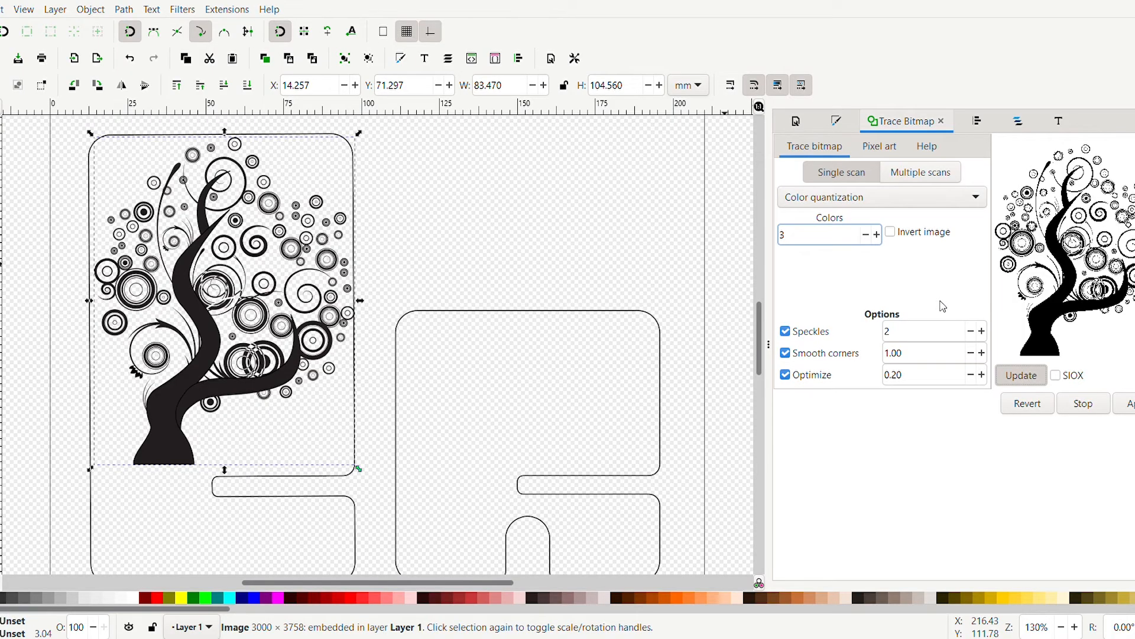
Compare color quantization previews of the tree trace using 4, 5 and 2 colors.
left_click(877, 234)
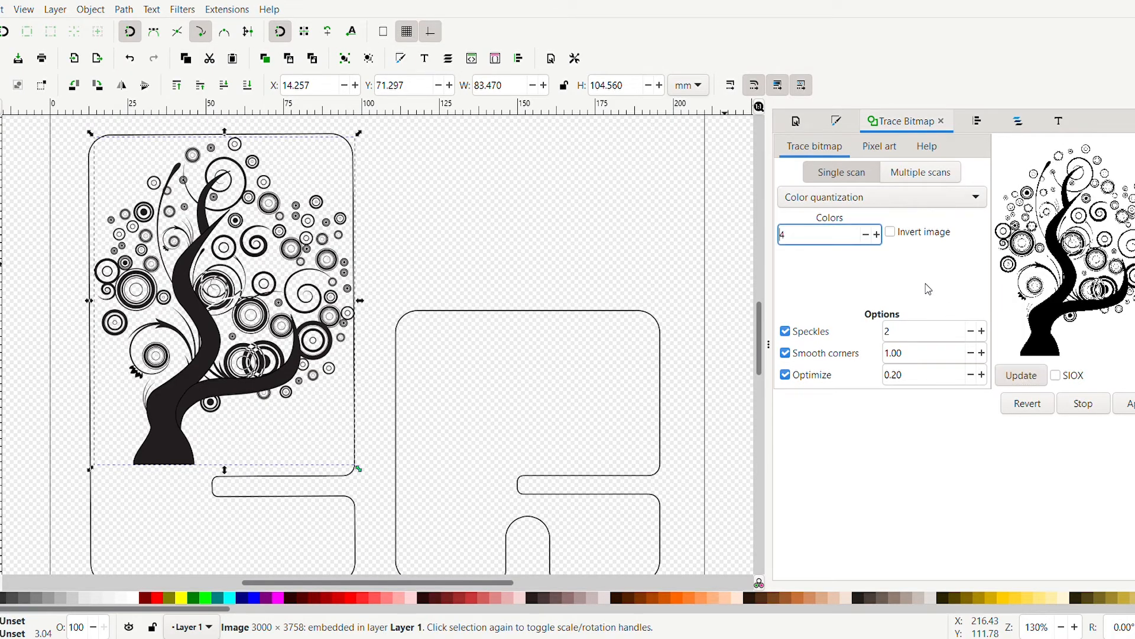
left_click(1023, 372)
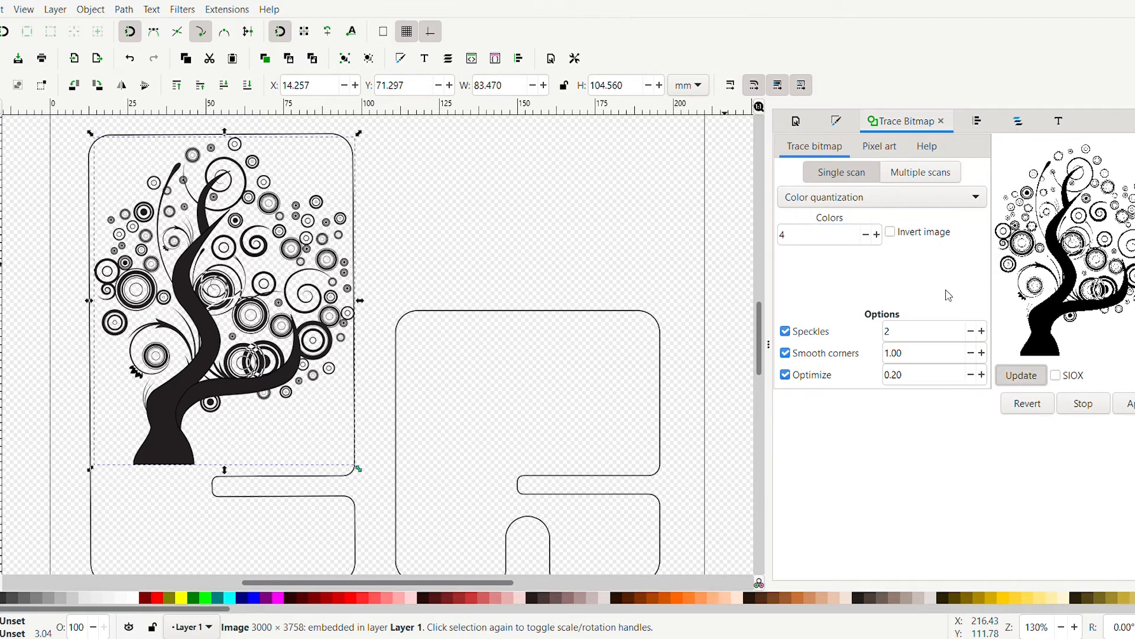
left_click(878, 235)
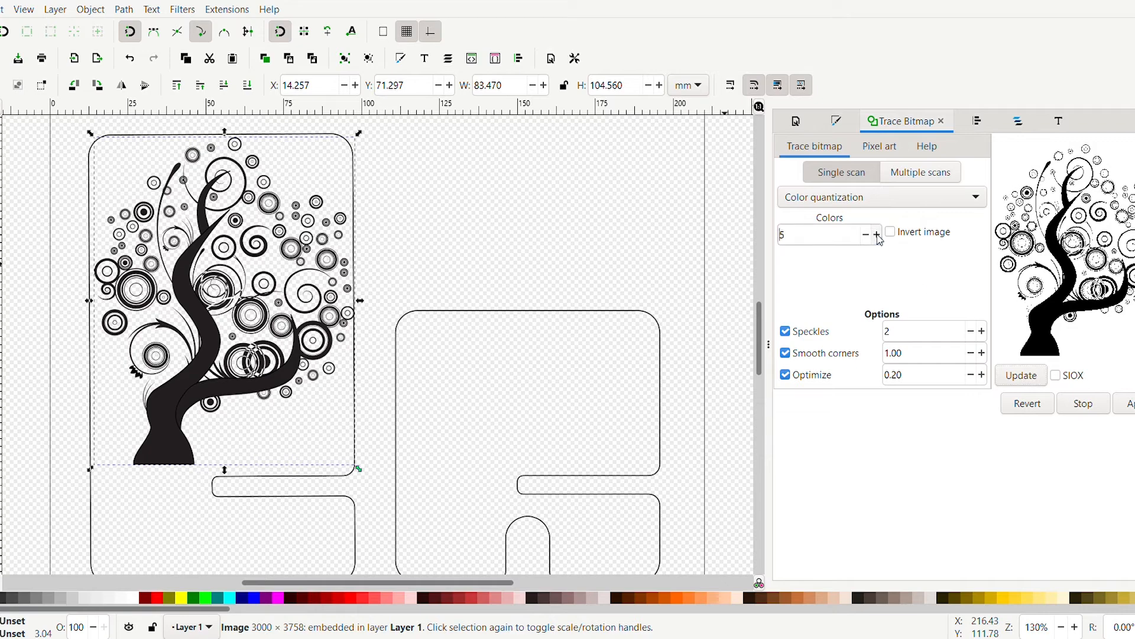
left_click(1012, 378)
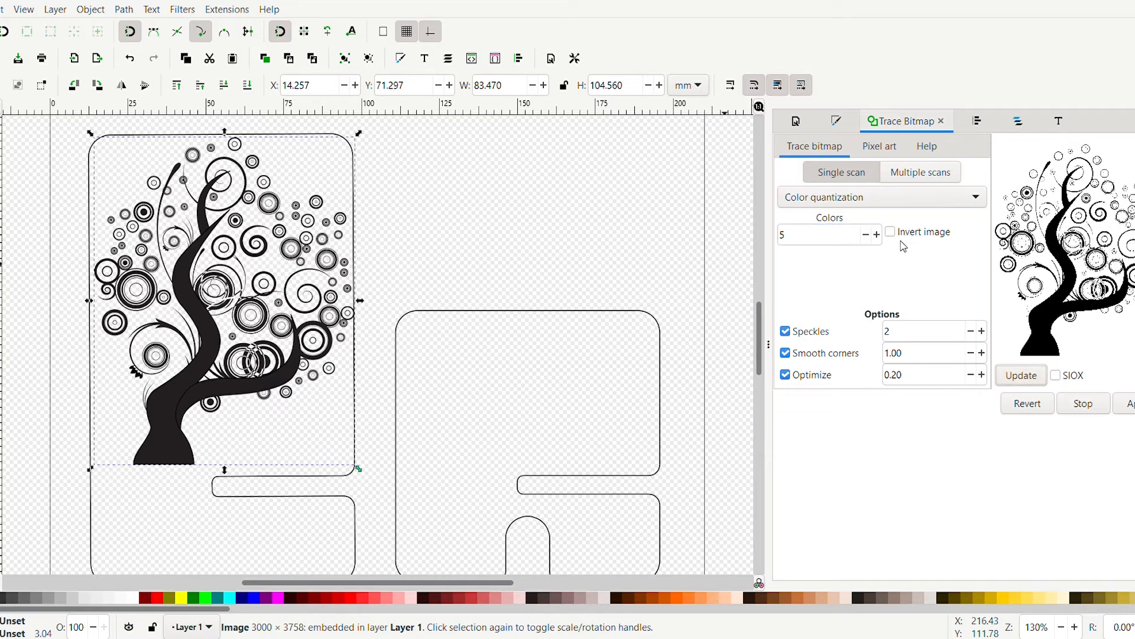
left_click(866, 235)
left_click(866, 235)
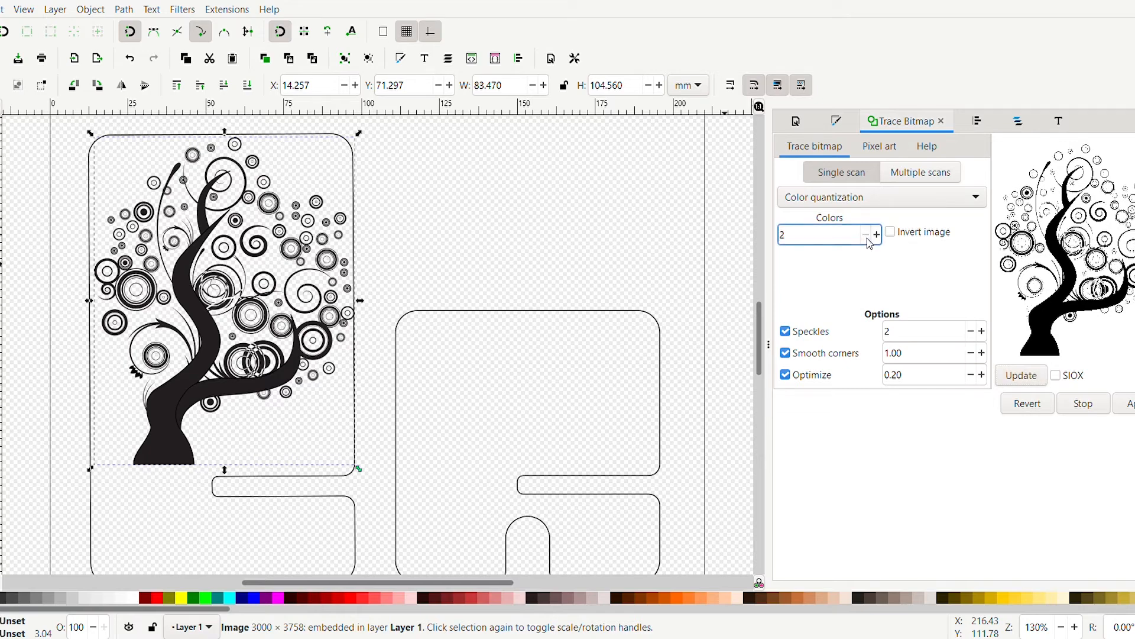
left_click(1016, 374)
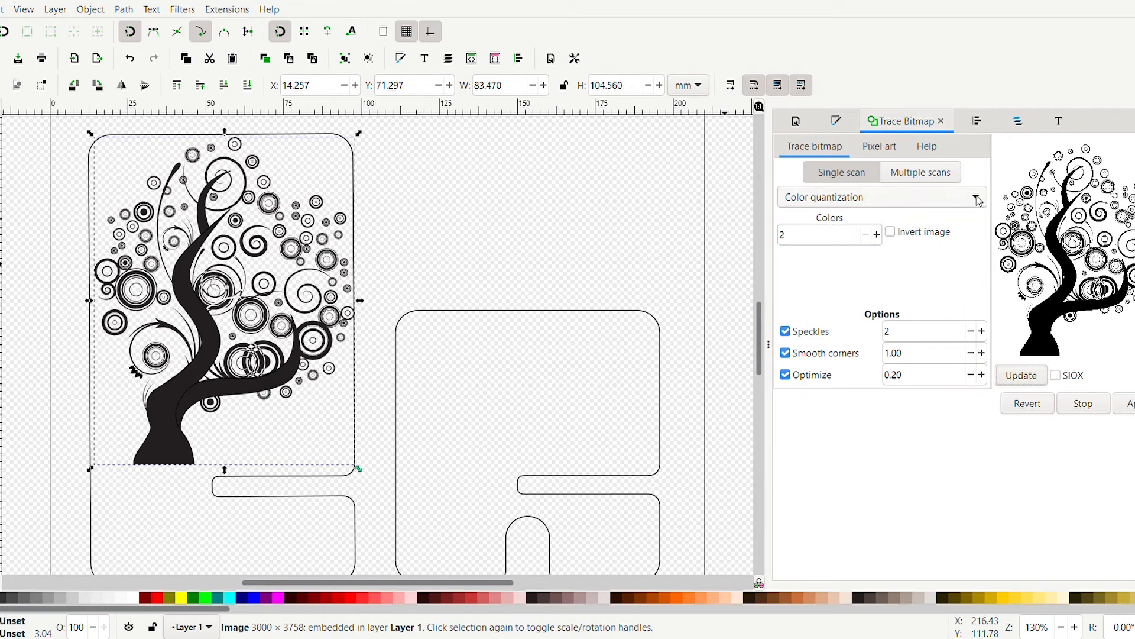
Trace the tree image into a path with the Autotrace detection mode, previewing it before applying.
left_click(887, 226)
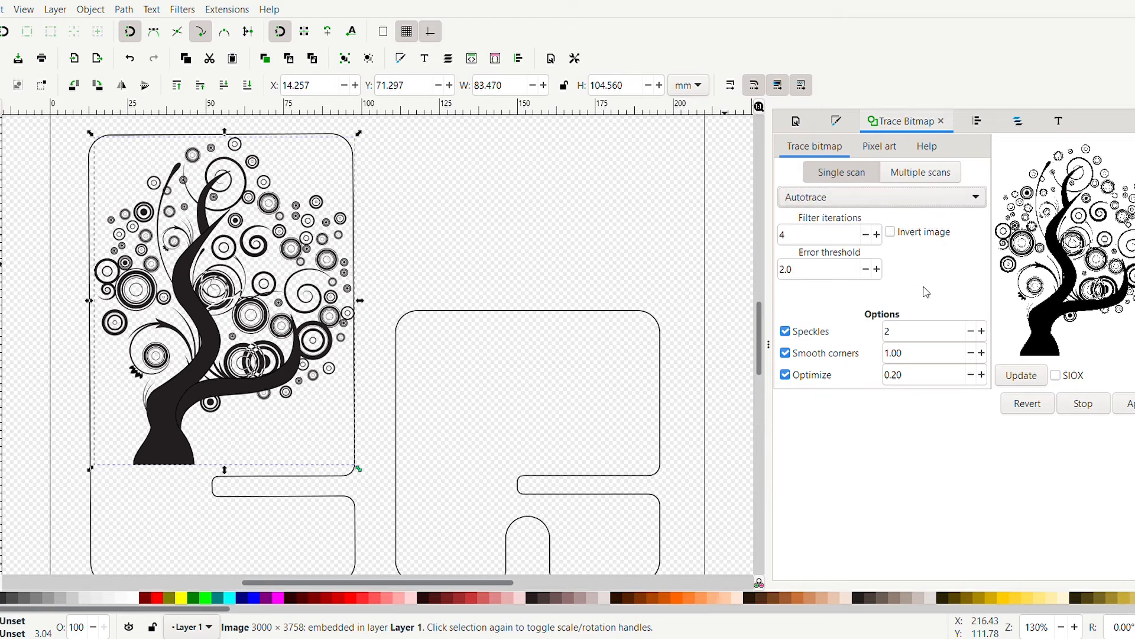
left_click(1021, 375)
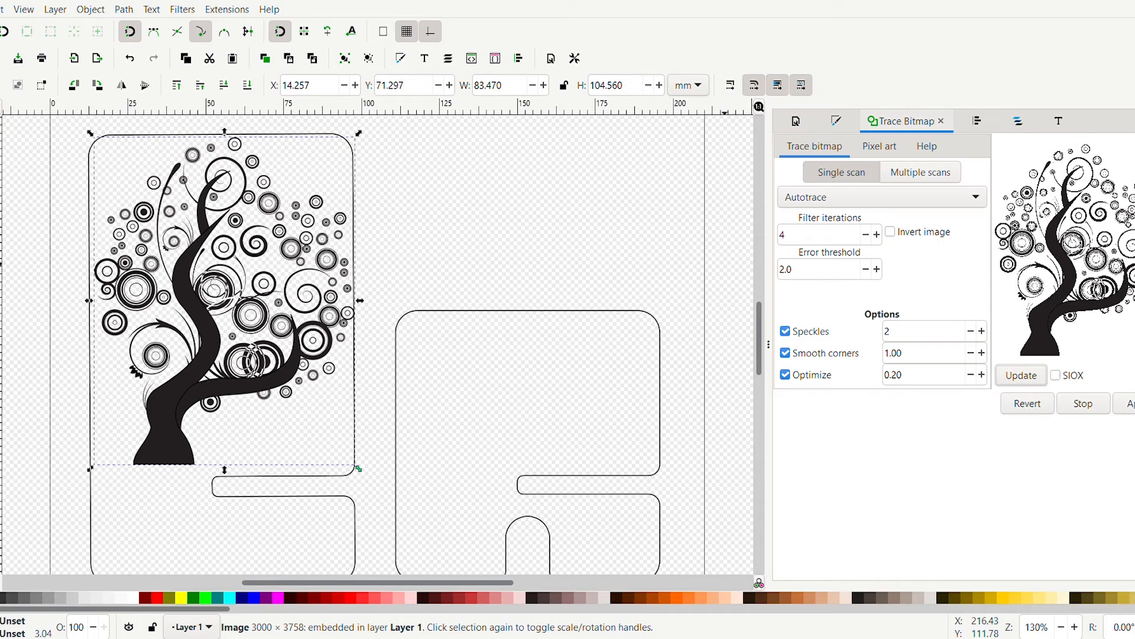
left_click(1127, 404)
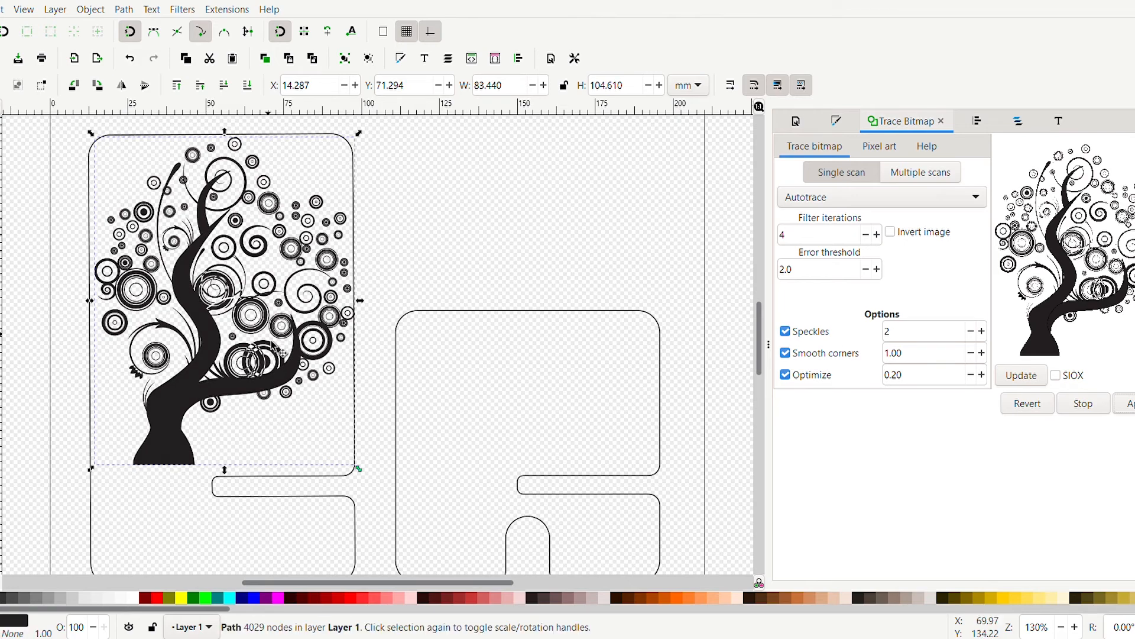
Replace the original tree image on the taller stand outline with its traced copy, moving the trace aside to delete the image.
mouse_move(208, 371)
left_mouse_down()
mouse_move(267, 376)
mouse_move(285, 401)
mouse_move(436, 388)
mouse_move(561, 320)
mouse_move(506, 344)
mouse_move(472, 384)
left_mouse_up()
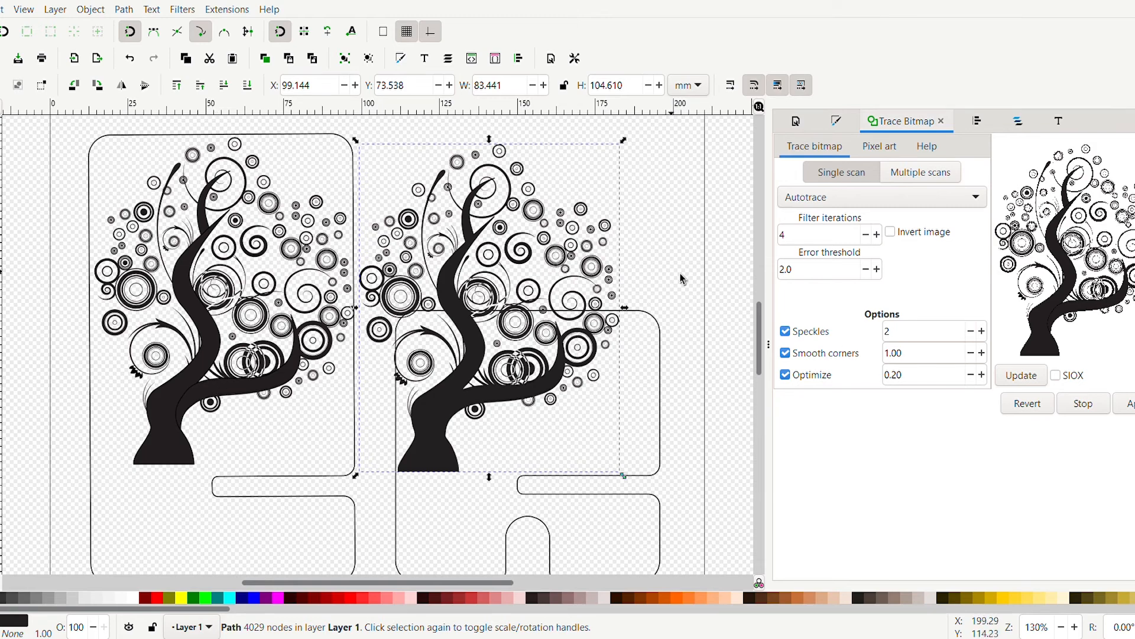
left_click(704, 285)
left_click(207, 388)
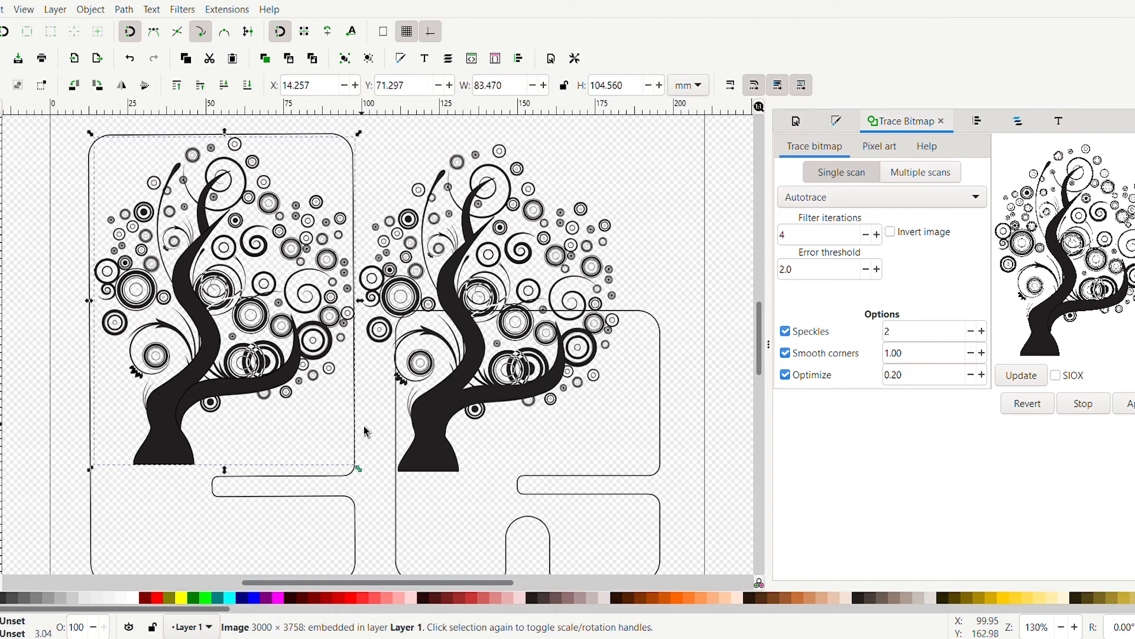
key("Delete")
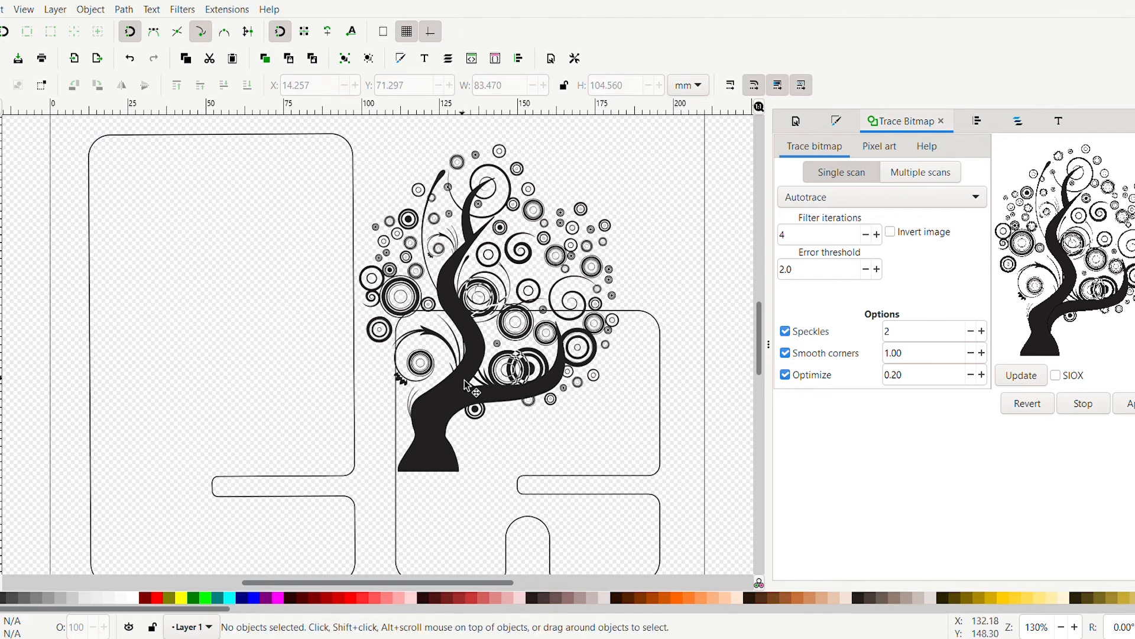
left_click_drag(345, 362, 190, 376)
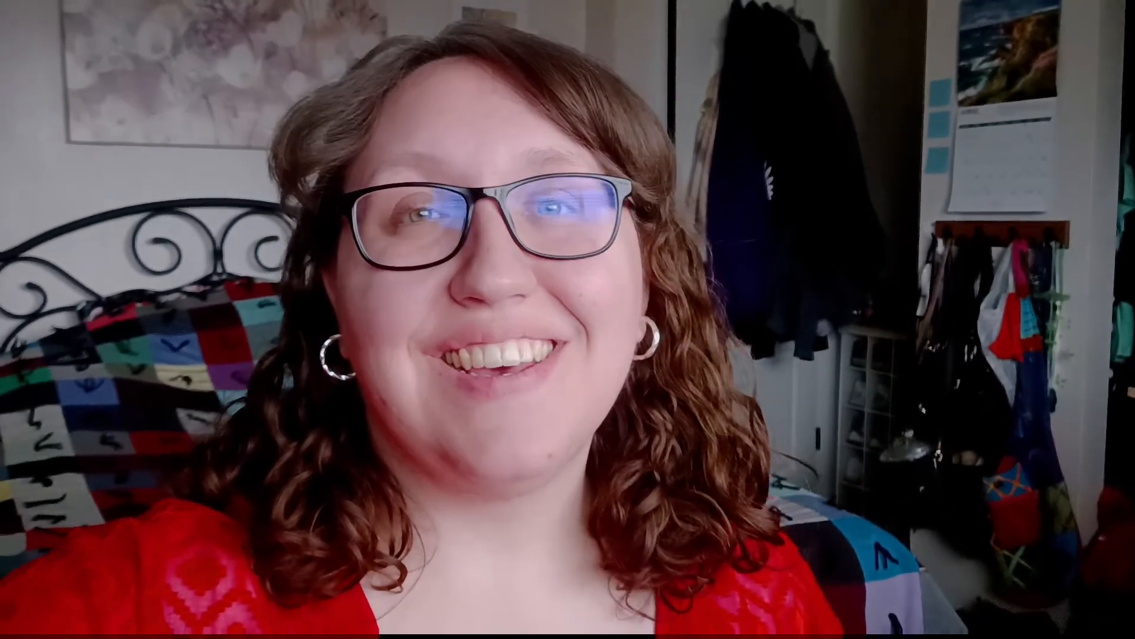